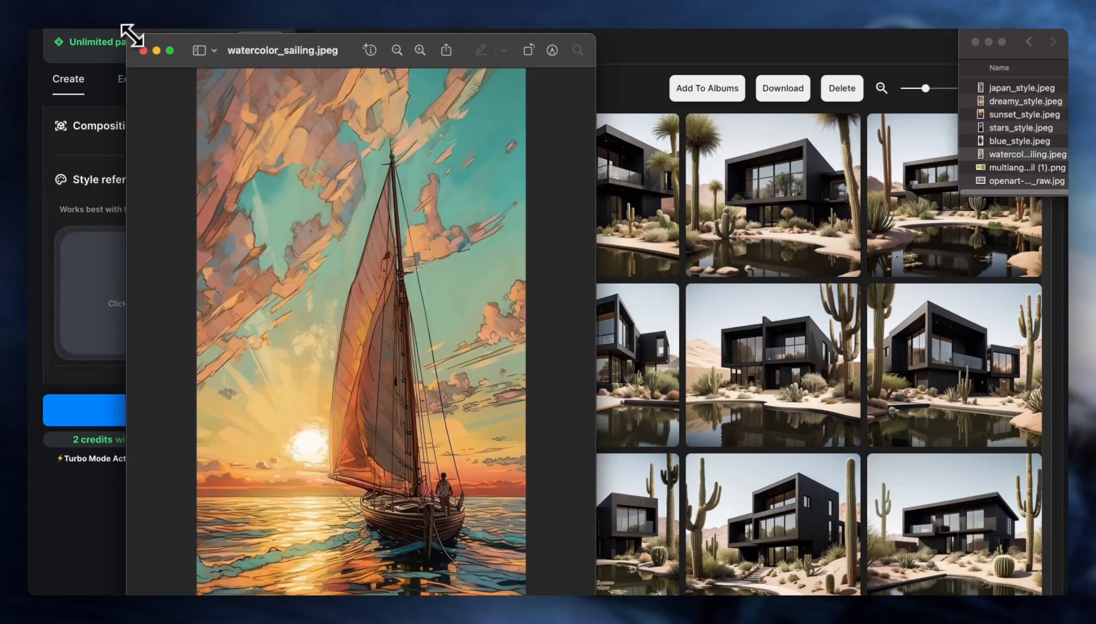
- Preview watercolor_sailing.jpeg and add it as the style reference image
left_click_drag(135, 29, 264, 170)
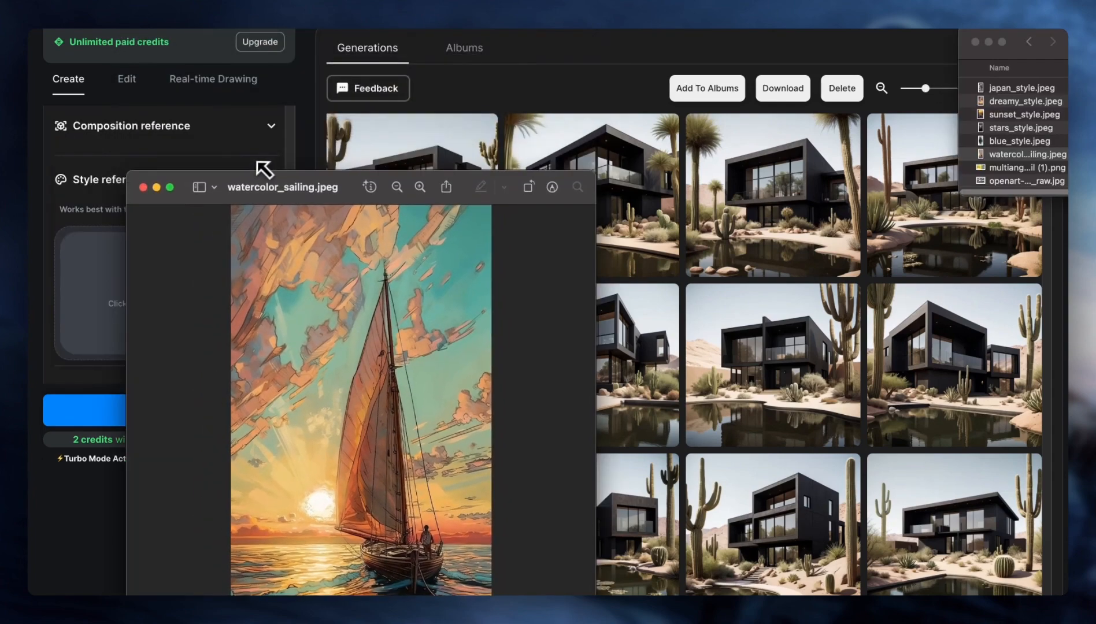
left_click_drag(318, 196, 359, 40)
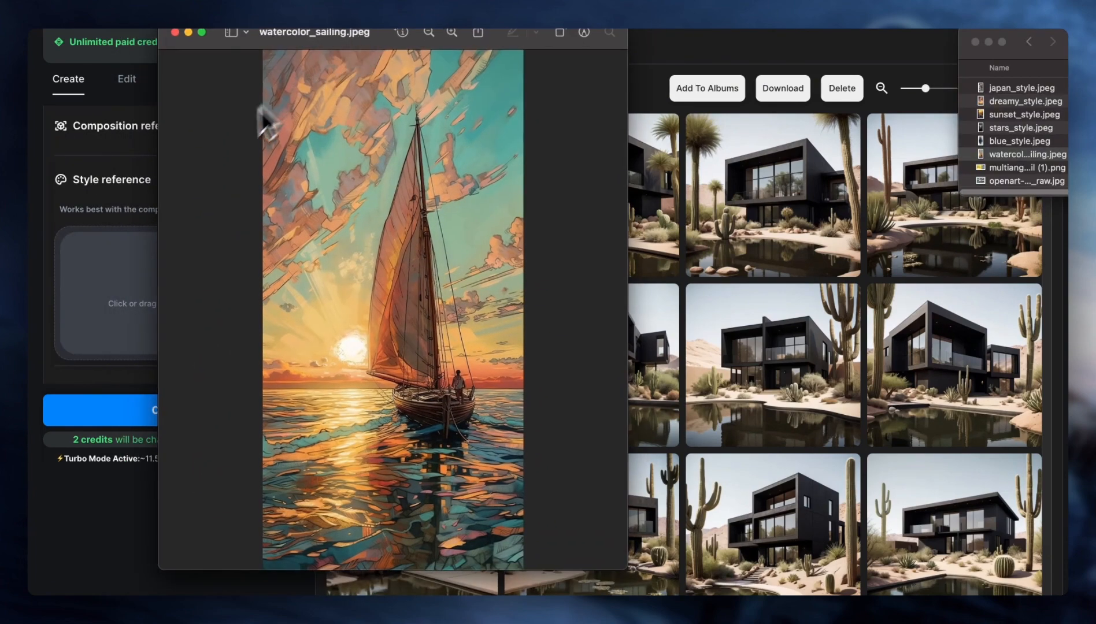
left_click_drag(980, 155, 202, 270)
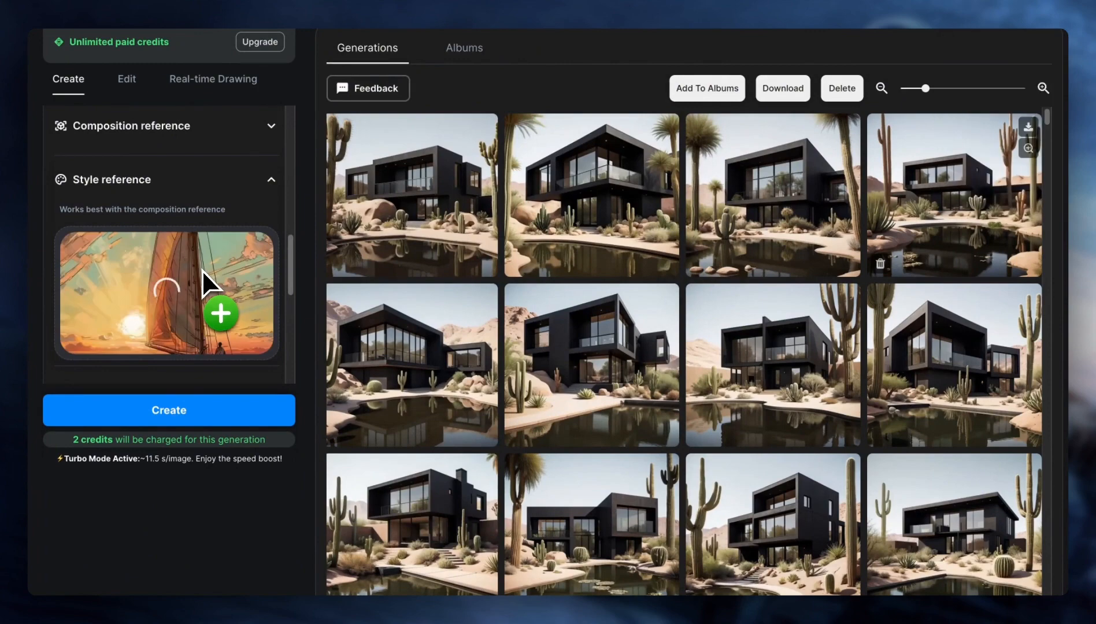
- Turn on the style reference and generate the desert house images with it
scroll(207, 220, "down", 1)
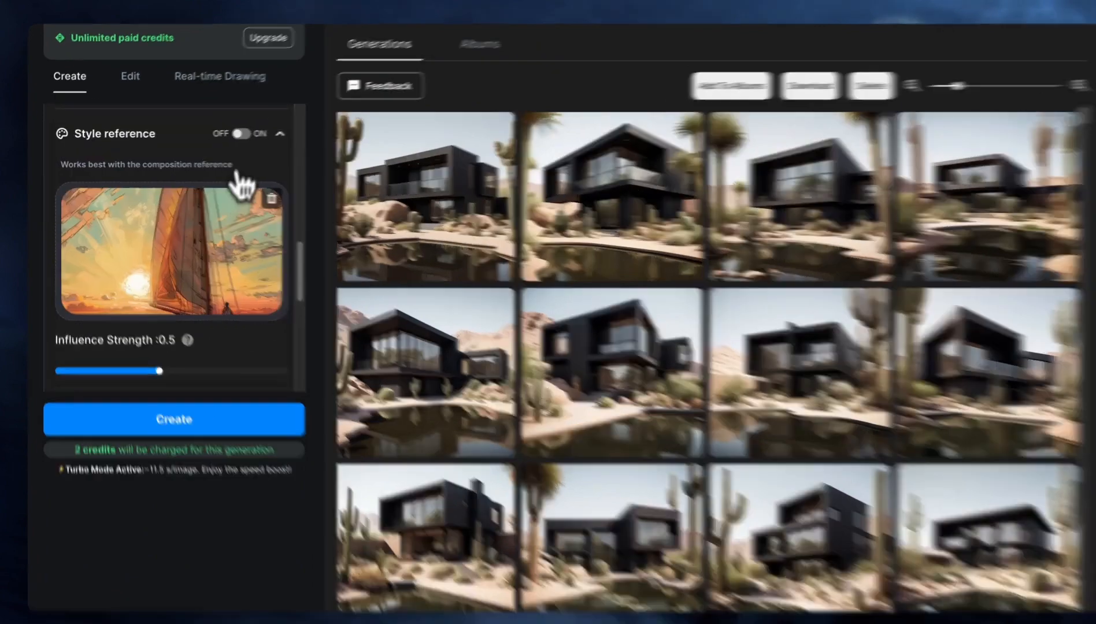
left_click(241, 133)
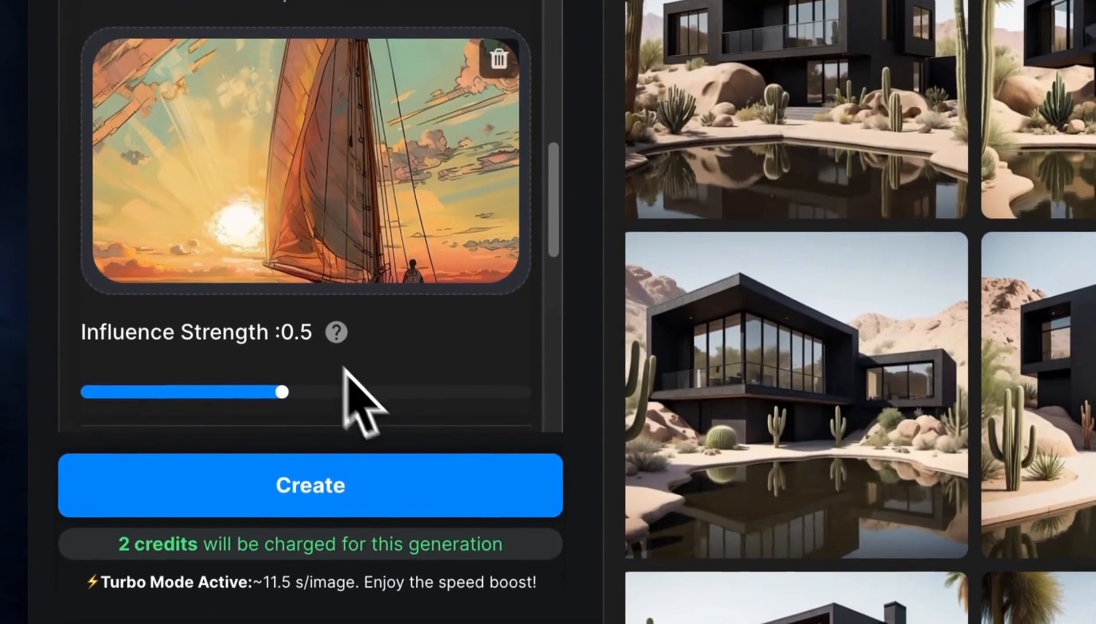
left_click(407, 489)
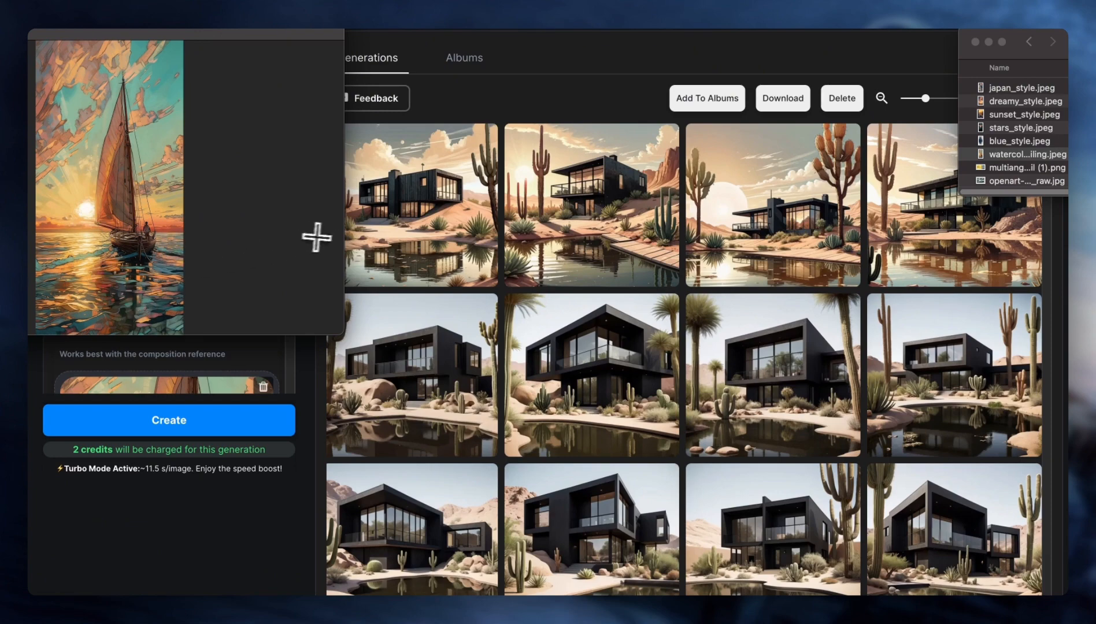
- Compare the newly generated desert house images with the watercolor_sailing.jpeg reference
left_click(592, 268)
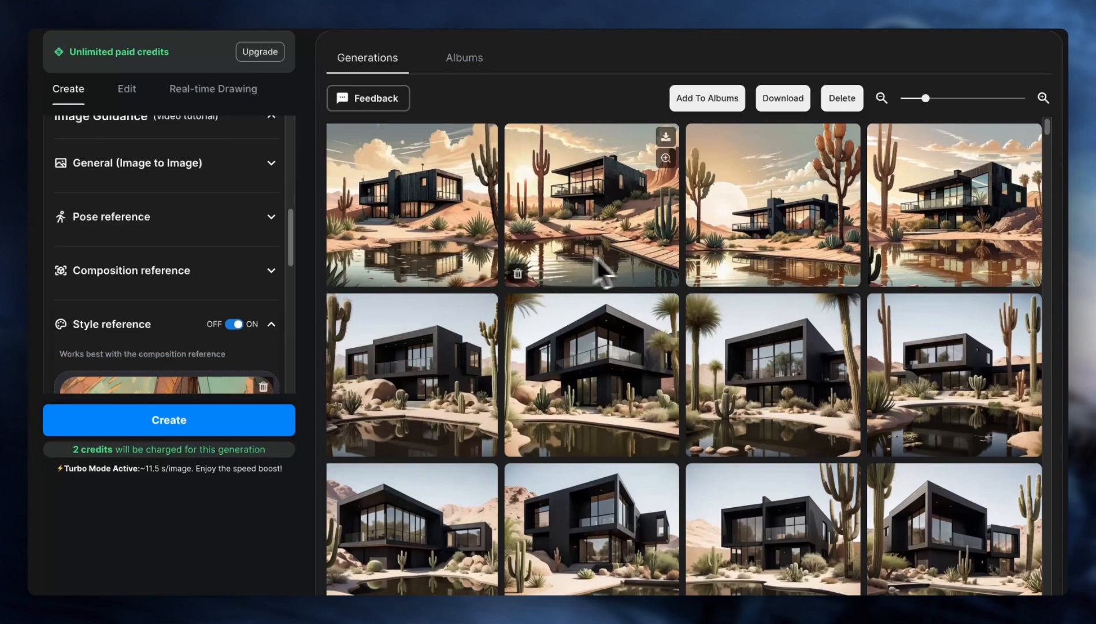
key("super+Tab")
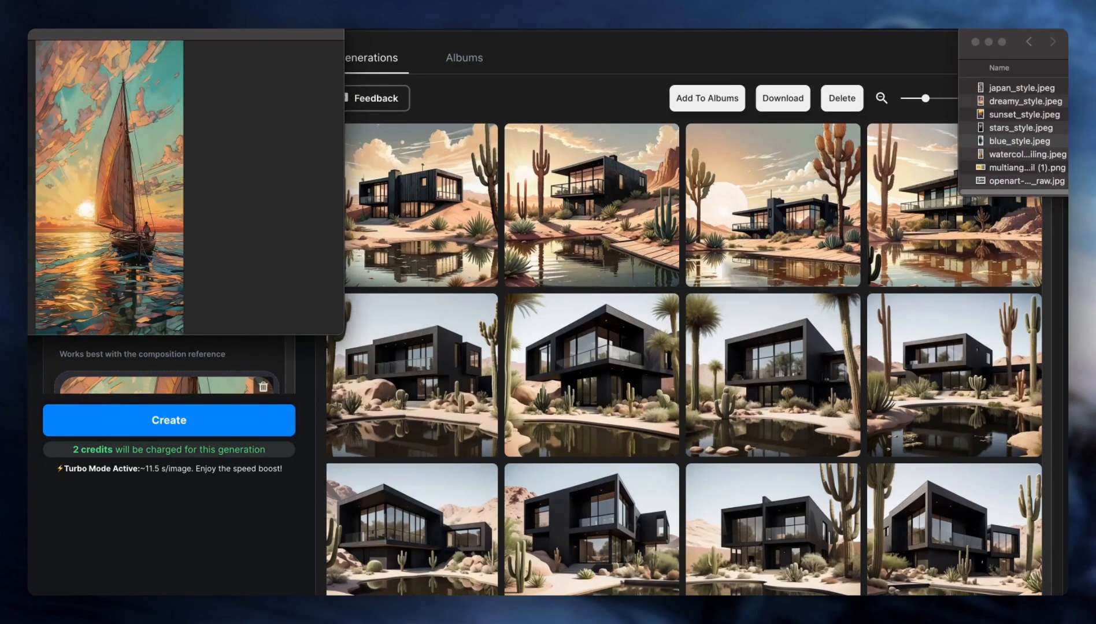
left_click_drag(90, 21, 325, 100)
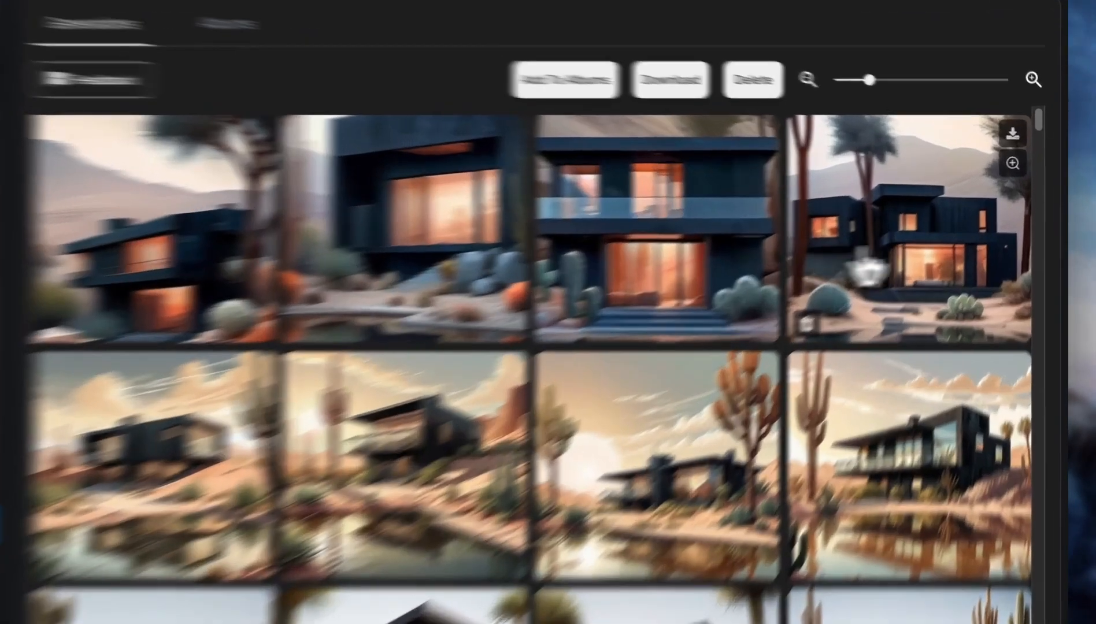
- Examine the enlarged house images generated from the blue style reference one by one, and close the viewer
left_click(867, 267)
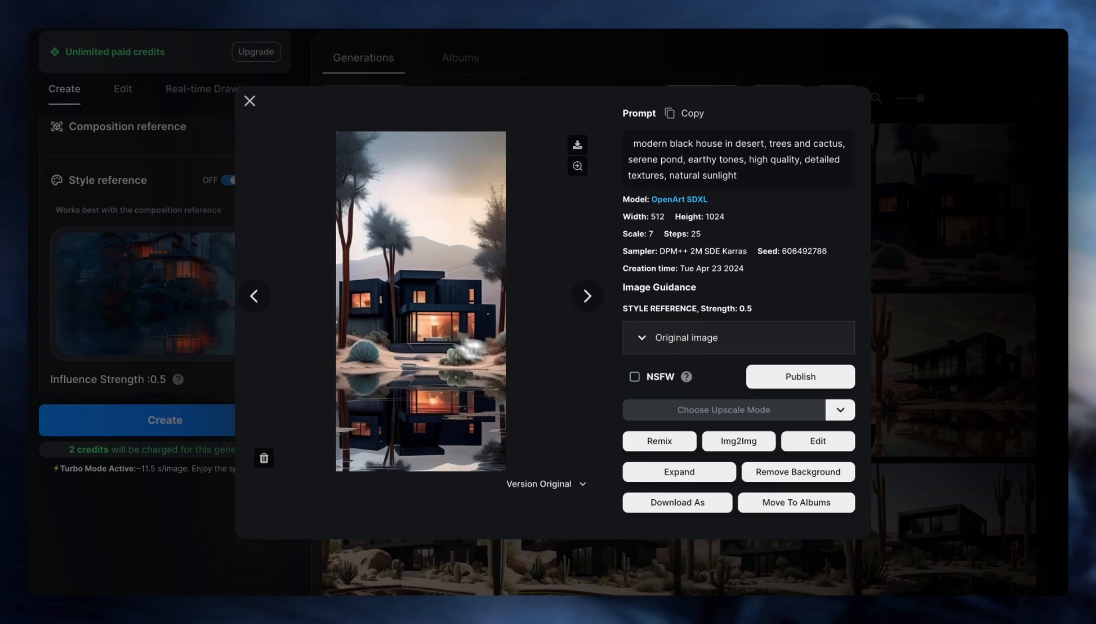
left_click(258, 299)
left_click(255, 298)
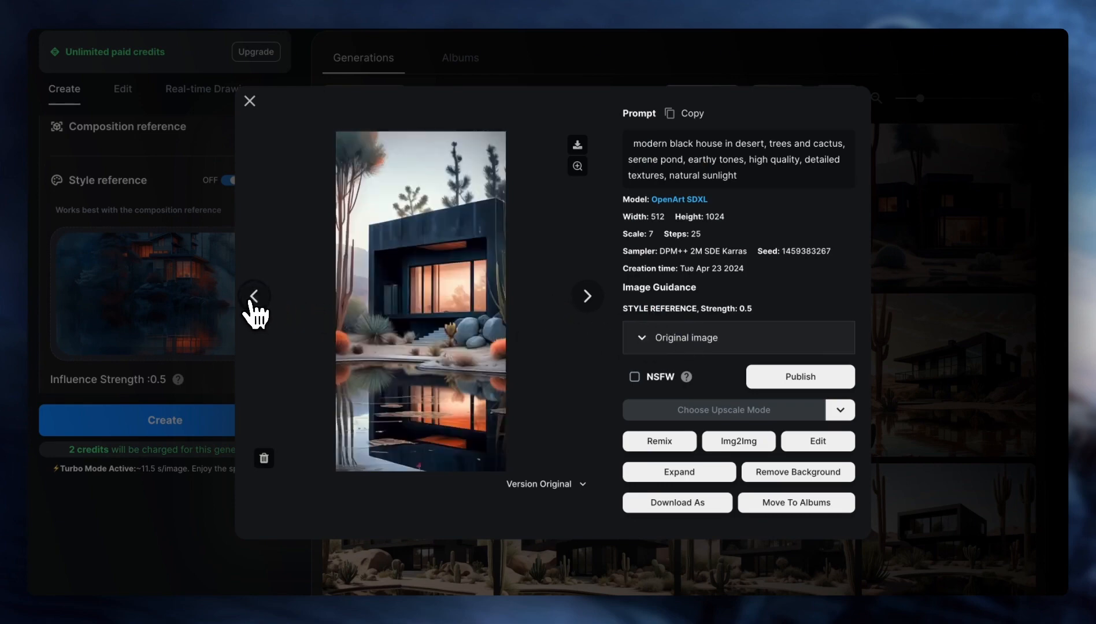
left_click(255, 298)
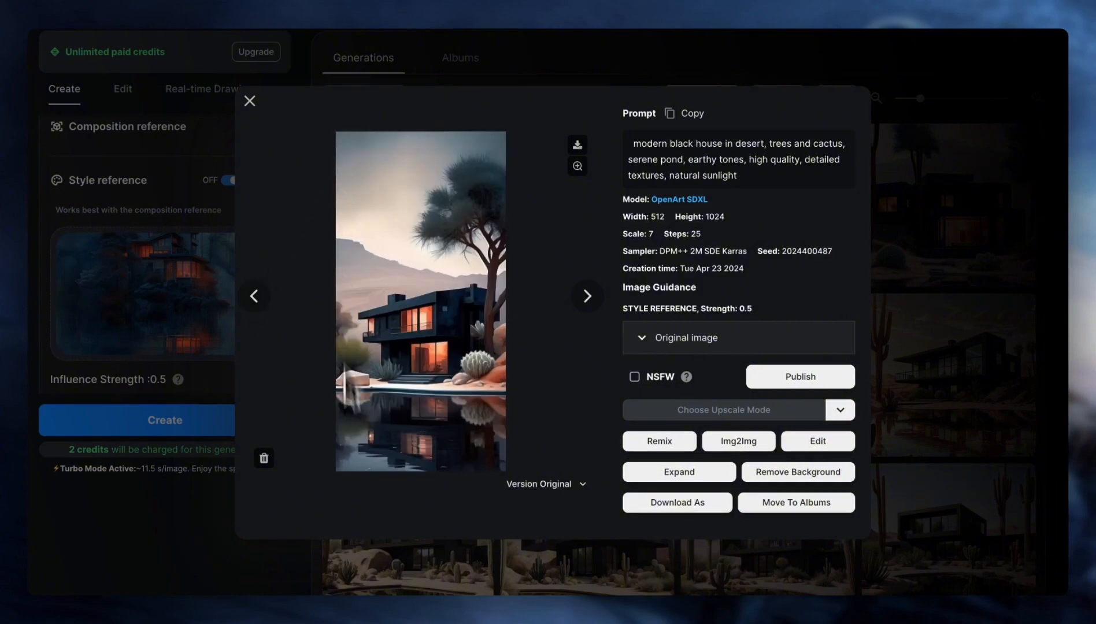
left_click(250, 102)
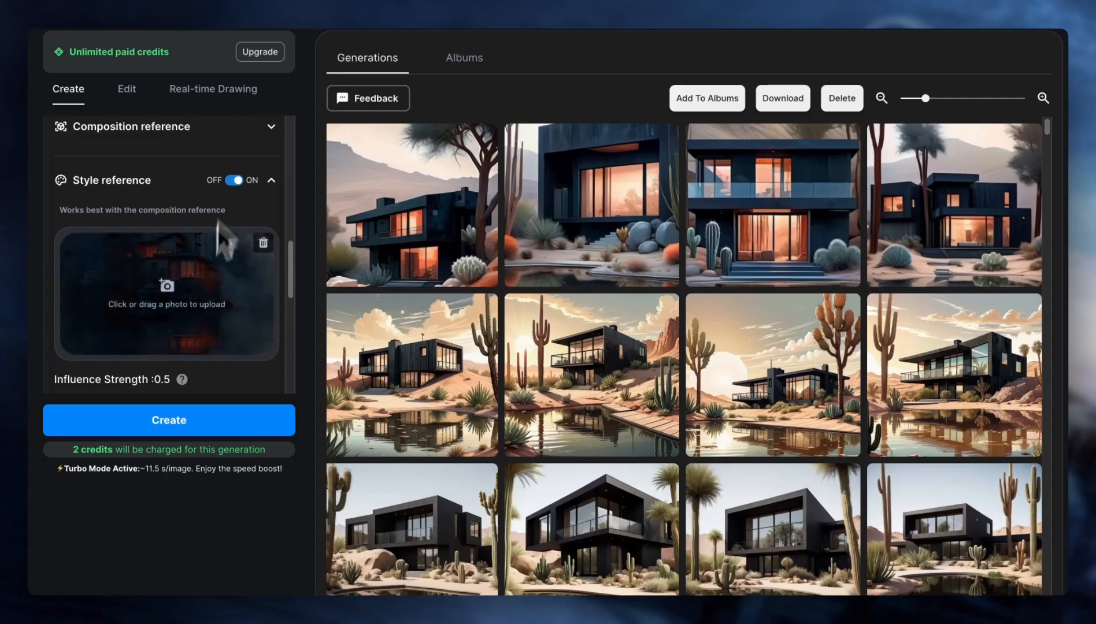
- Set the image aspect ratio to Square (1:1) and generate new images with the blue style reference
scroll(208, 306, "down", 10)
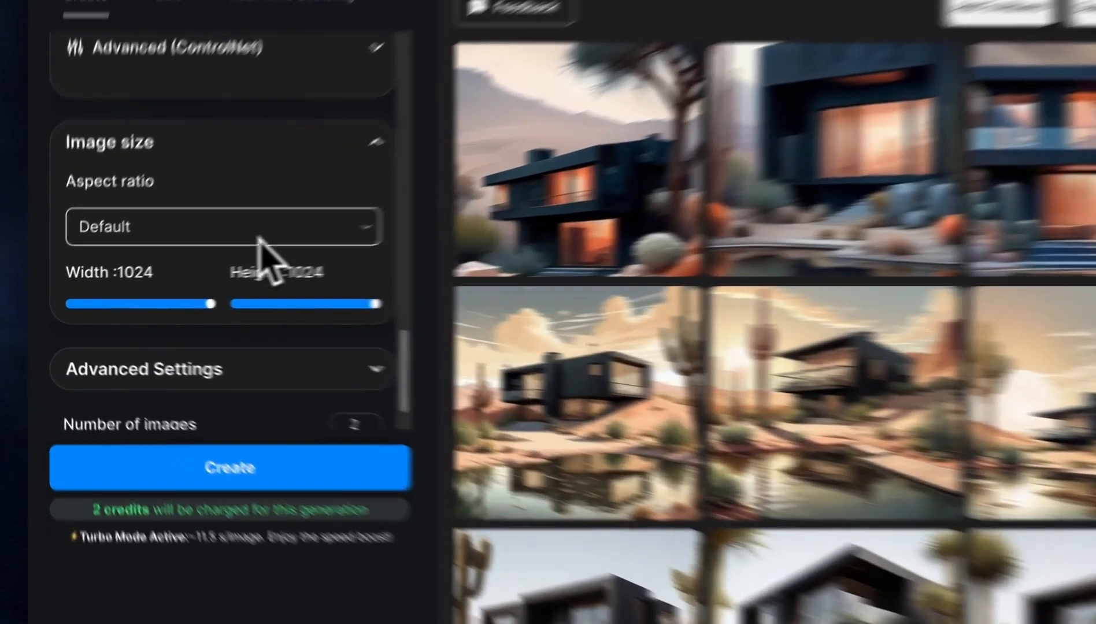
left_click(261, 231)
left_click(253, 299)
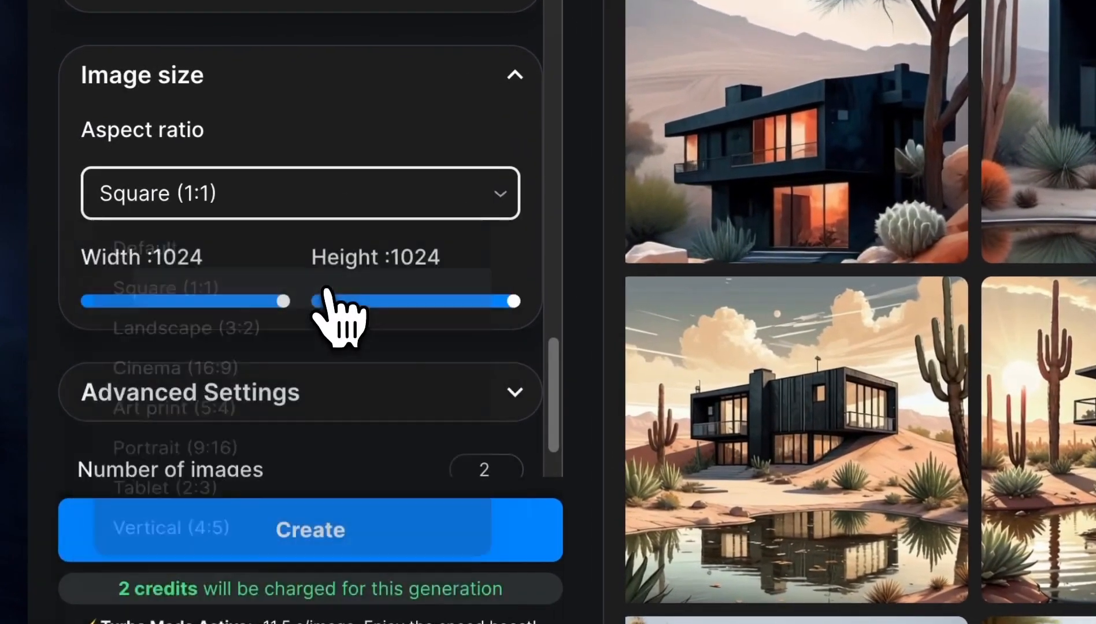
scroll(367, 151, "up", 5)
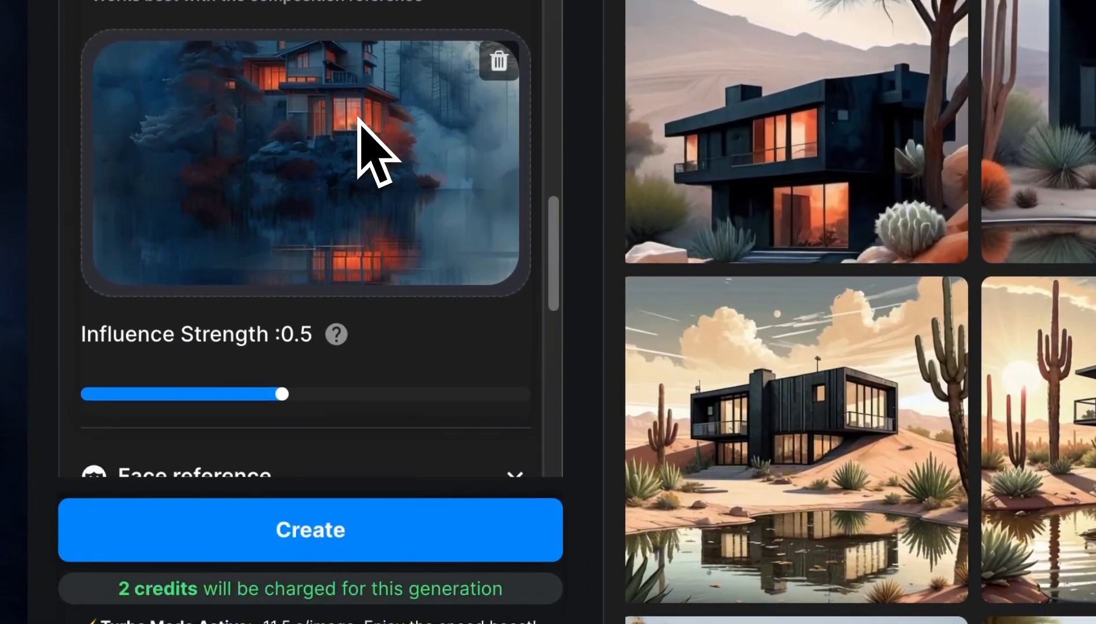
scroll(357, 120, "up", 1)
scroll(357, 122, "down", 5)
left_click(399, 531)
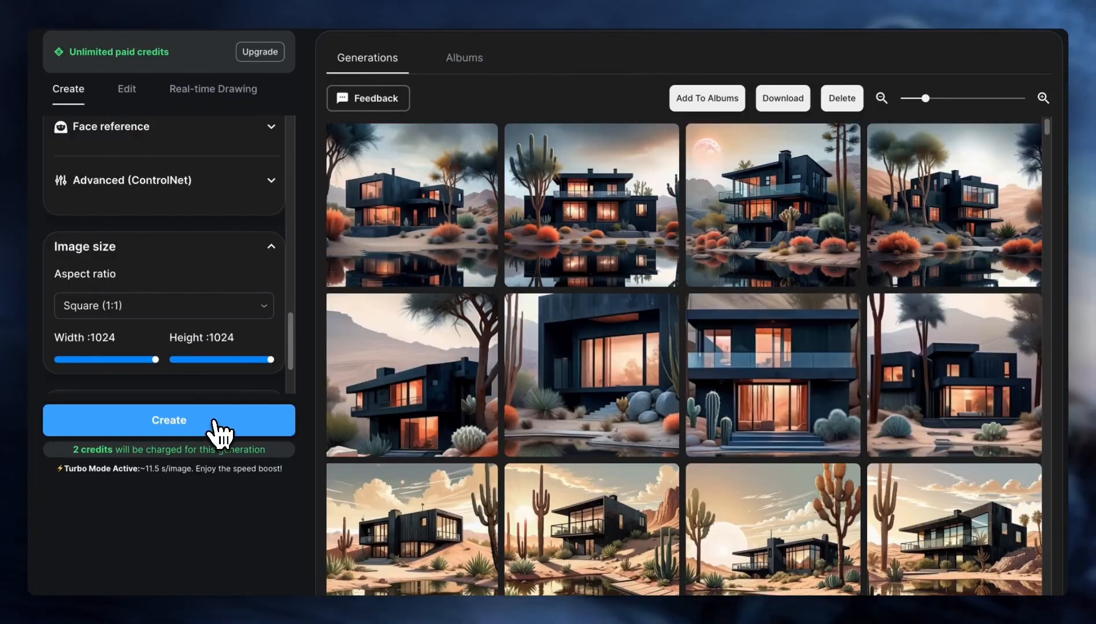
- Raise the style reference's influence strength to 1 and generate the images again
mouse_move(397, 184)
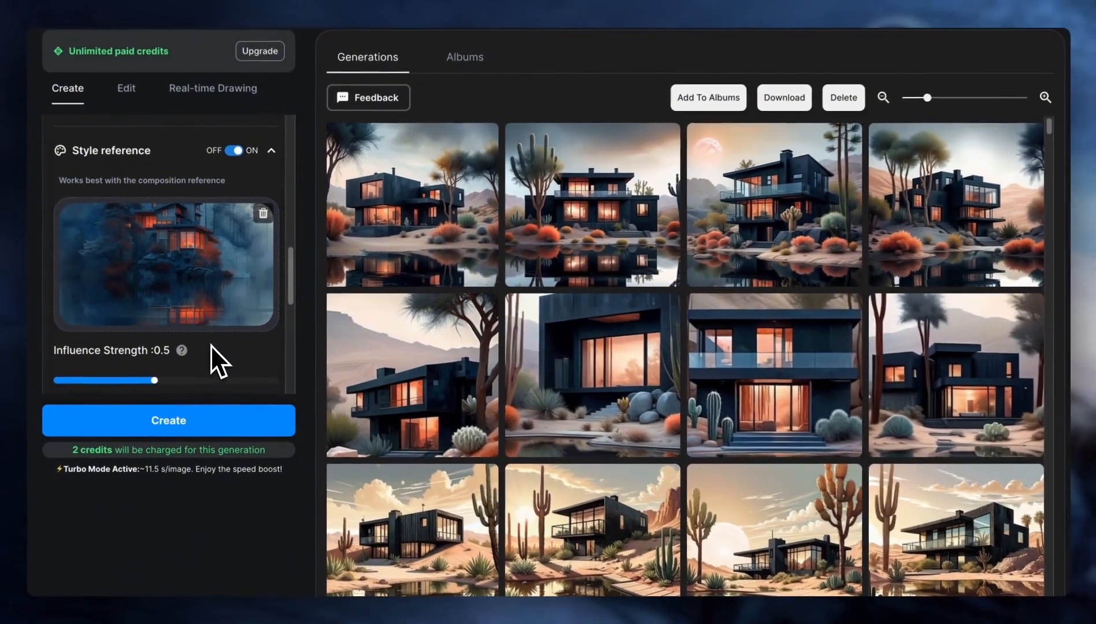
mouse_move(122, 388)
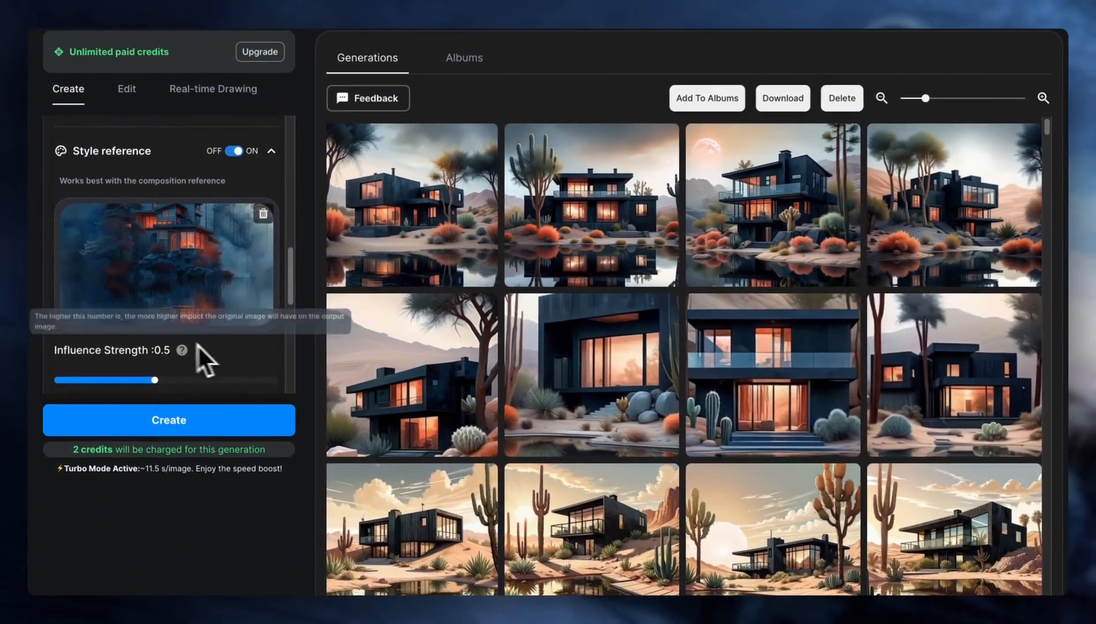
left_click_drag(157, 381, 247, 386)
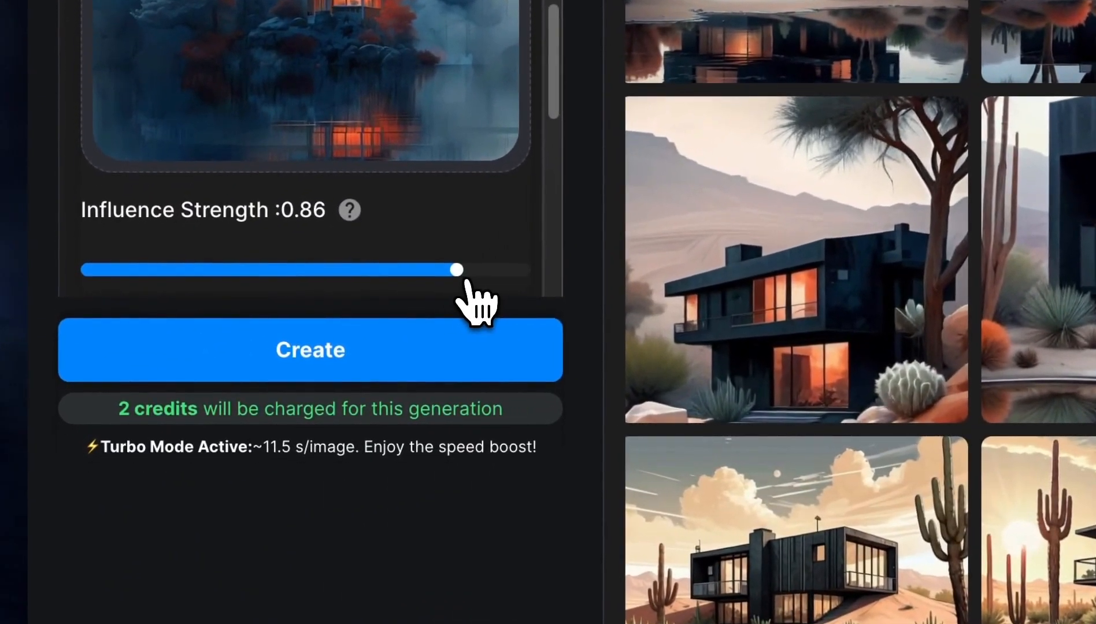
left_click_drag(482, 281, 538, 281)
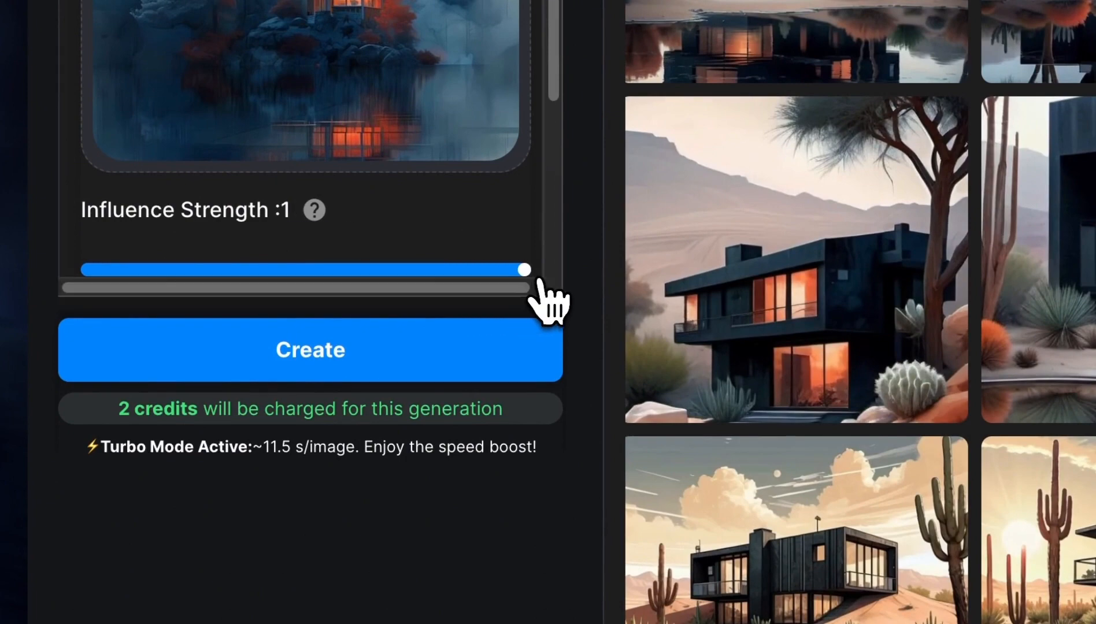
left_click(480, 360)
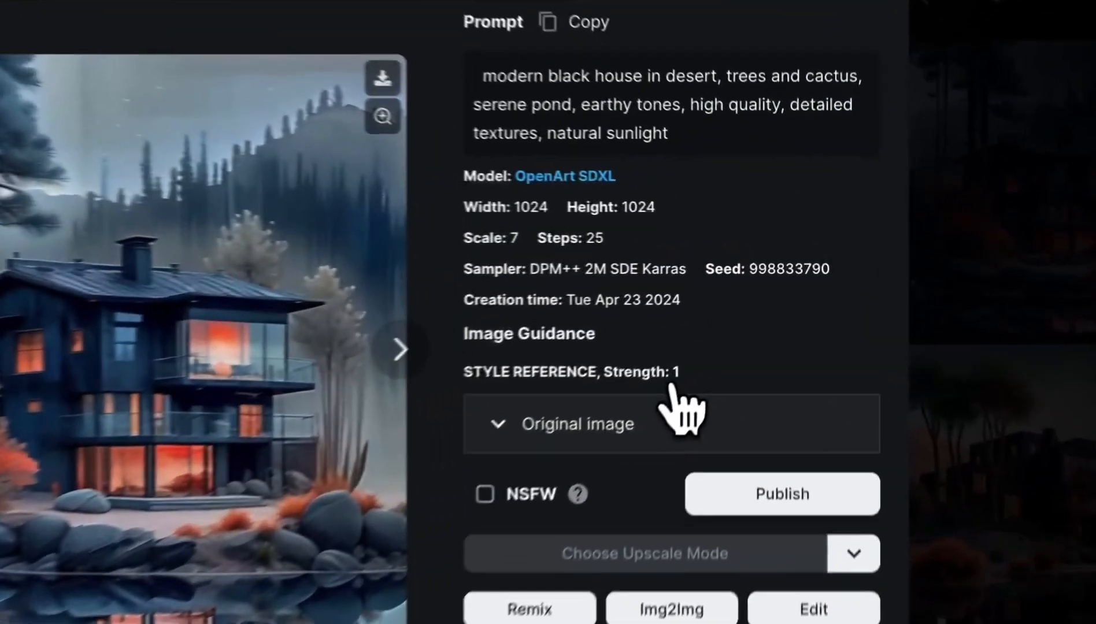
- Show the original reference image in the generated image's details and compare its style with the generated house
left_click(717, 339)
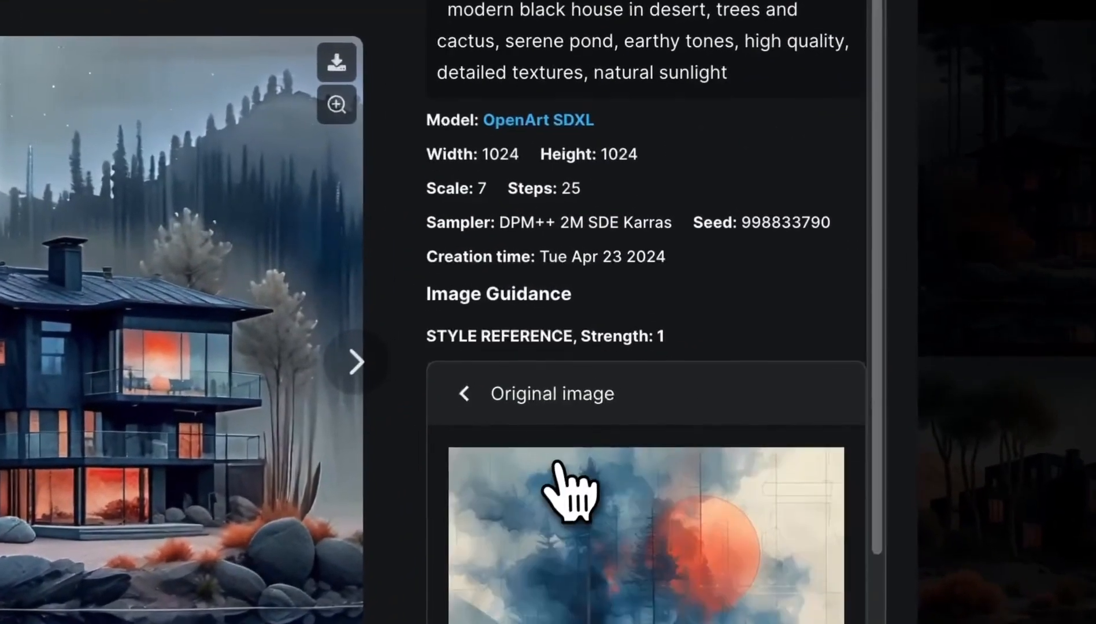
scroll(438, 458, "down", 5)
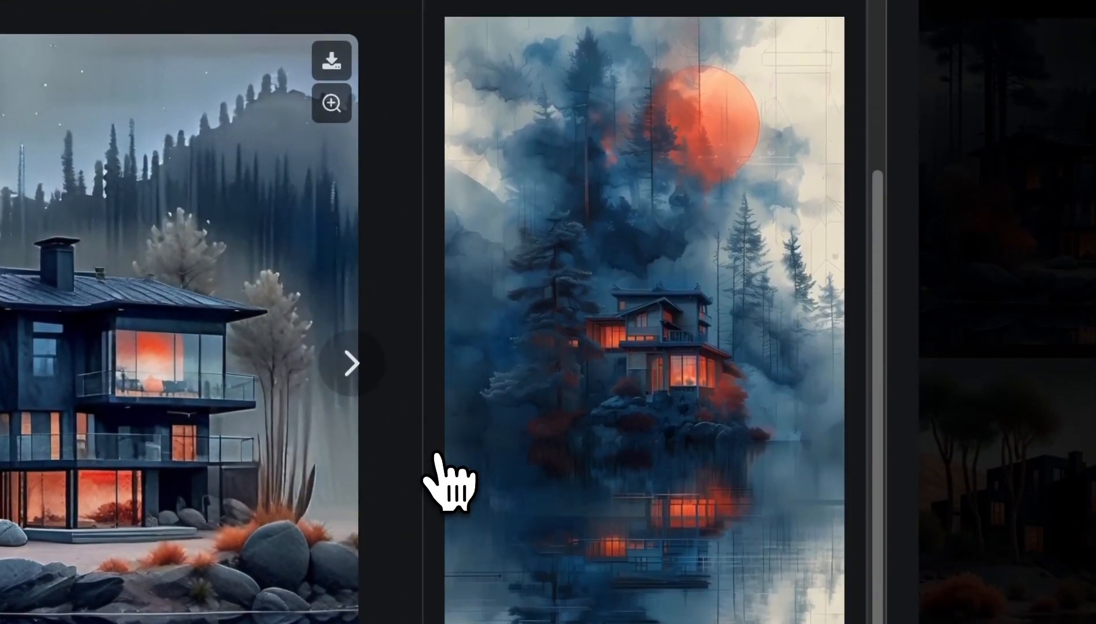
scroll(616, 519, "down", 2)
scroll(616, 518, "up", 1)
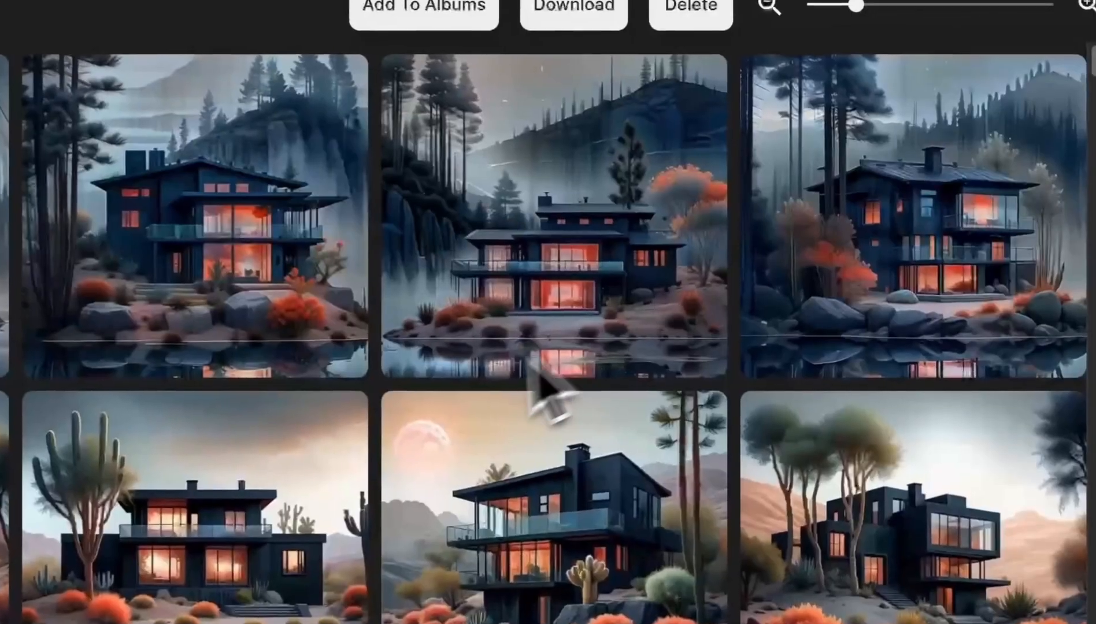
scroll(539, 359, "down", 1)
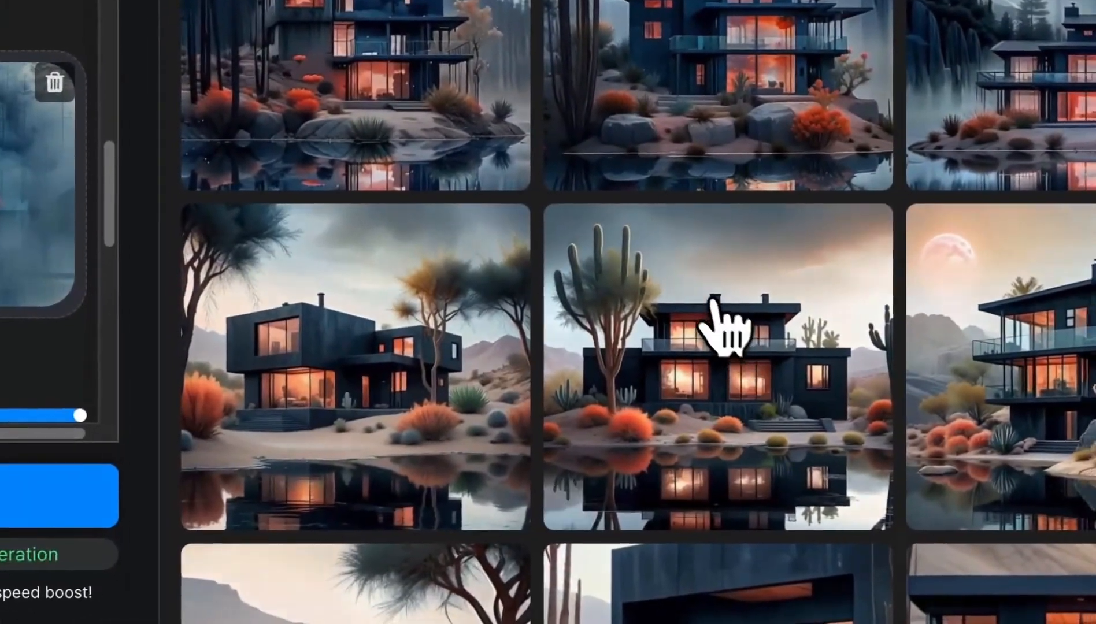
- Compare the gallery images generated at influence strength 1 with those from the previous generation
left_click(728, 329)
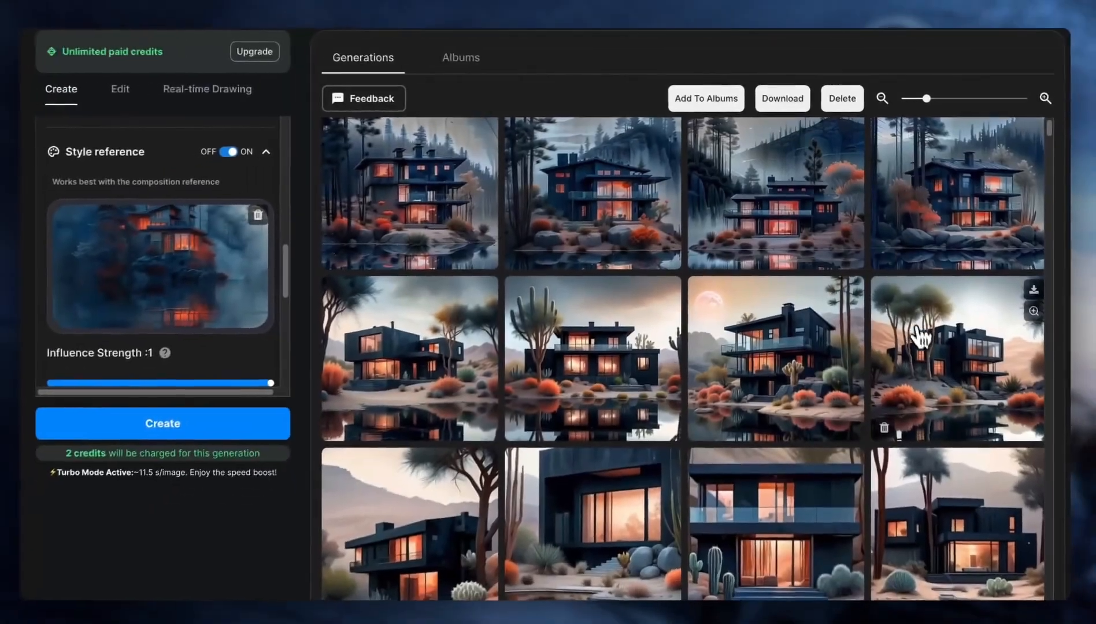
left_click(917, 177)
left_click(924, 309)
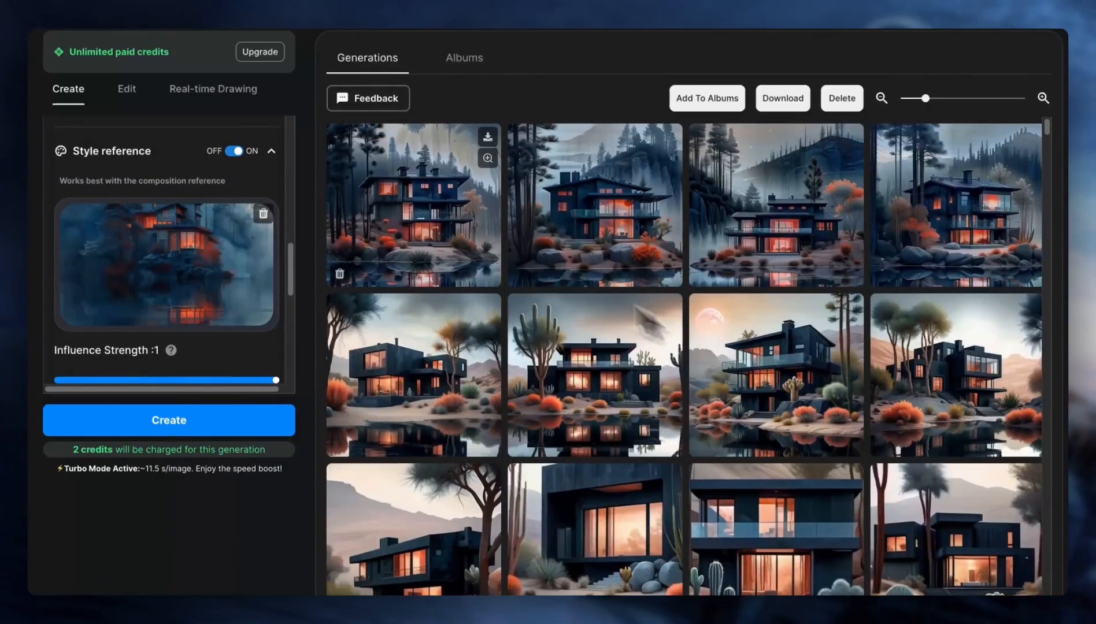
- Replace the style reference with stars_style.jpeg, set its influence strength to 0.71 and generate new images
left_click(166, 380)
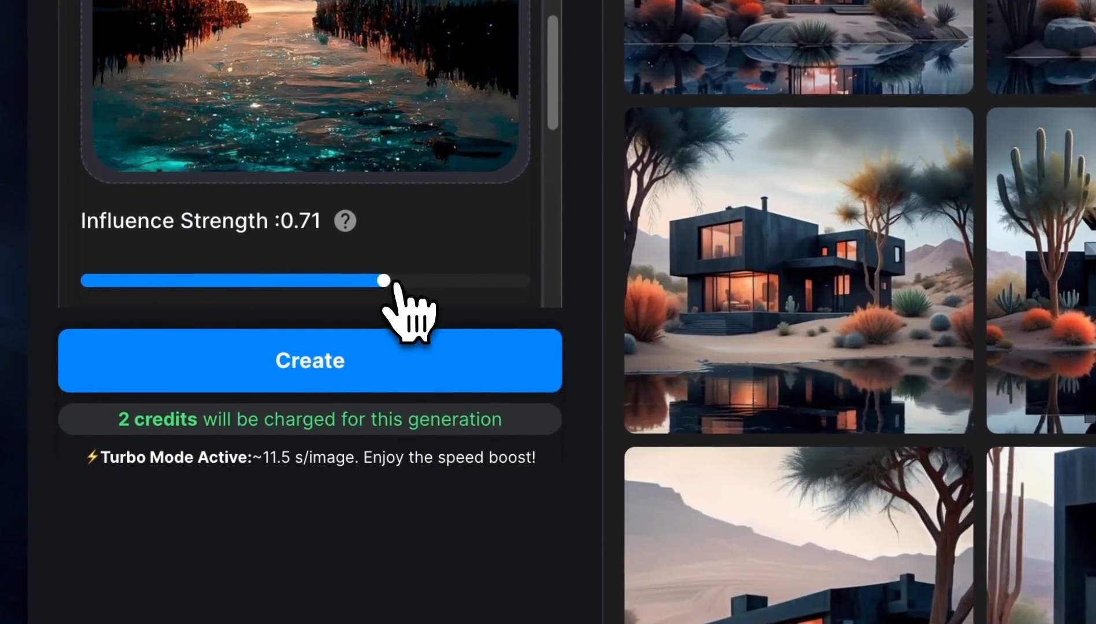
mouse_move(395, 286)
left_mouse_down()
mouse_move(408, 286)
mouse_move(381, 286)
mouse_move(395, 287)
left_mouse_up()
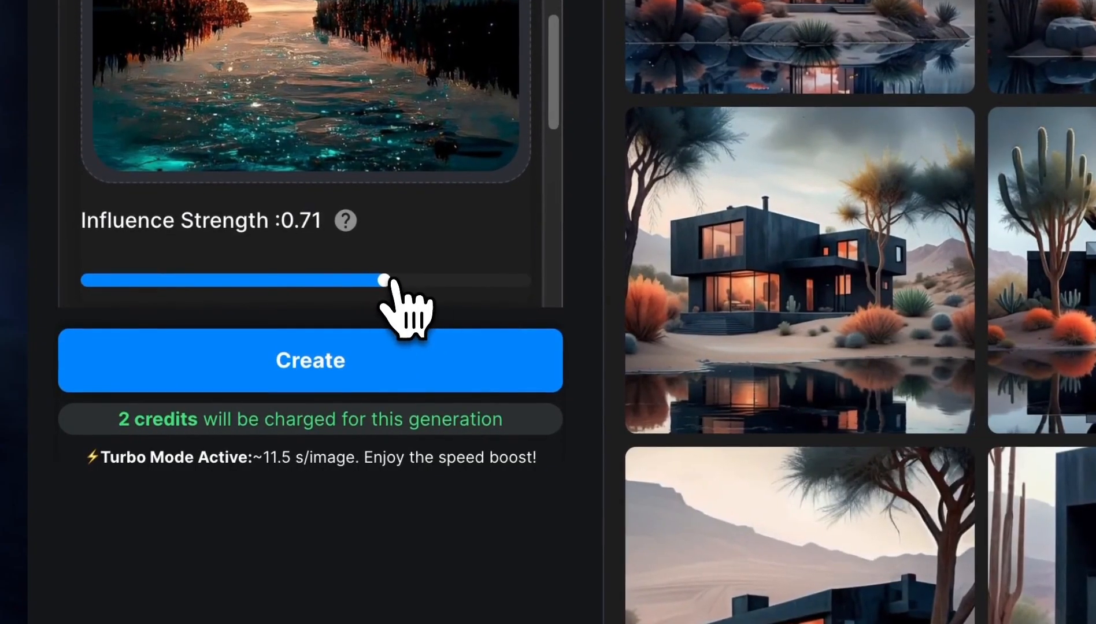
left_click(383, 348)
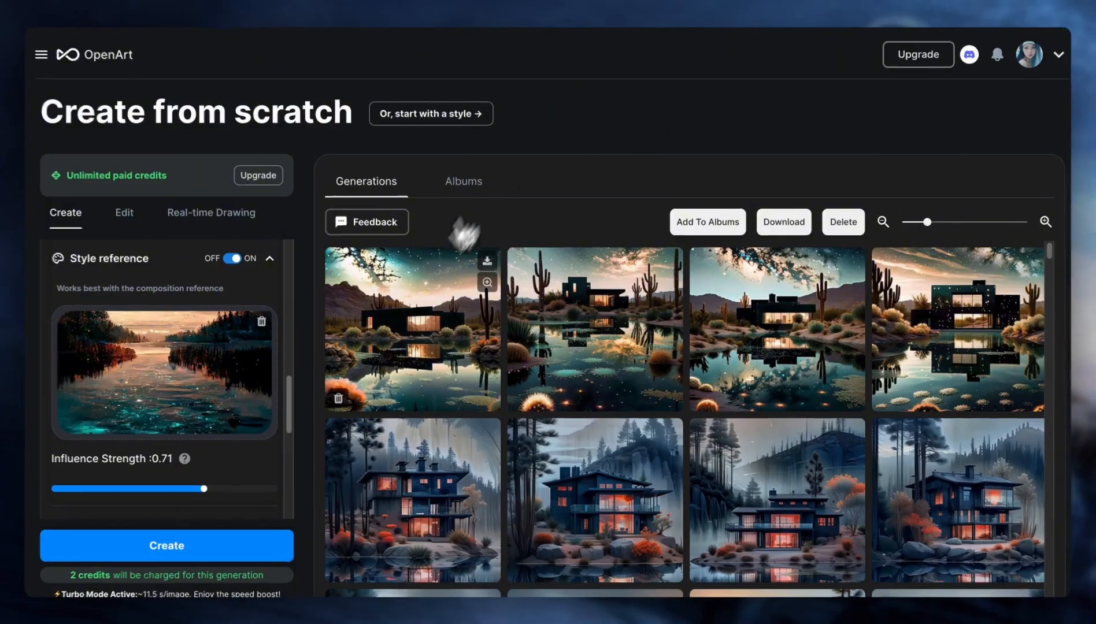
- Enlarge the first starry desert house image and examine the following generated images in turn
left_click(457, 254)
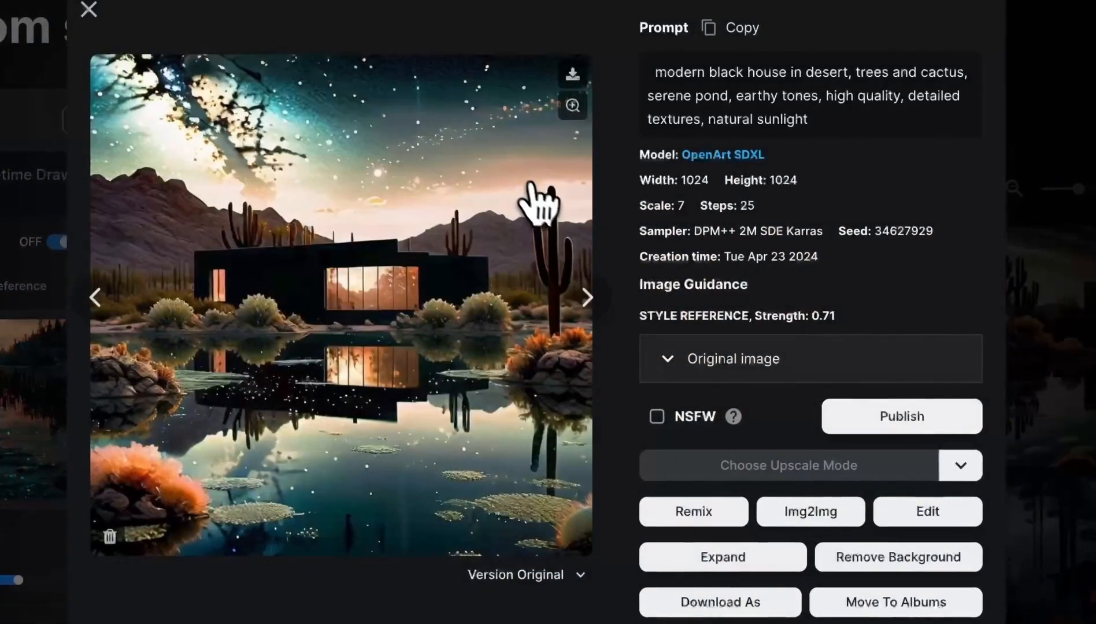
left_click(587, 298)
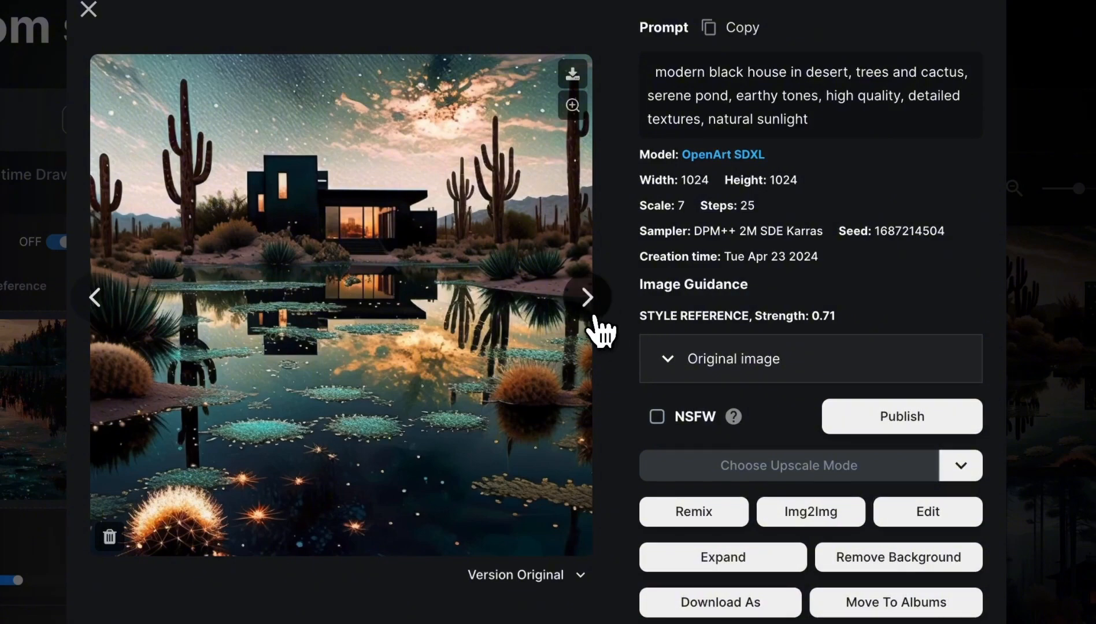
left_click(591, 315)
left_click(592, 317)
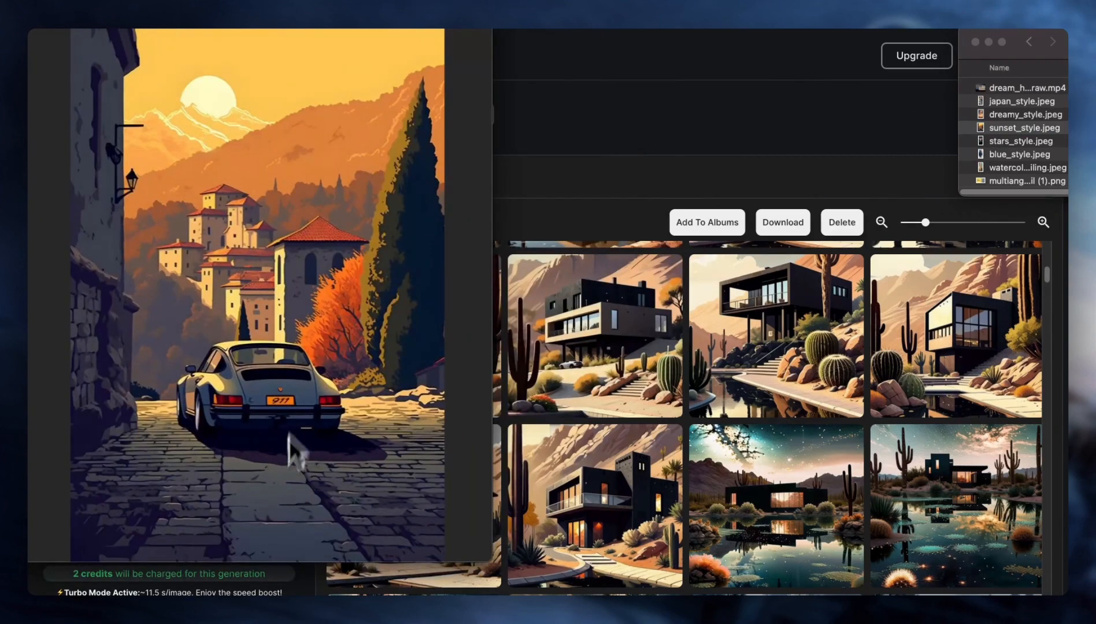
- Fit the sunset_style.jpeg preview window beside the gallery to compare the whole reference with the generated houses
left_click_drag(492, 29, 398, 45)
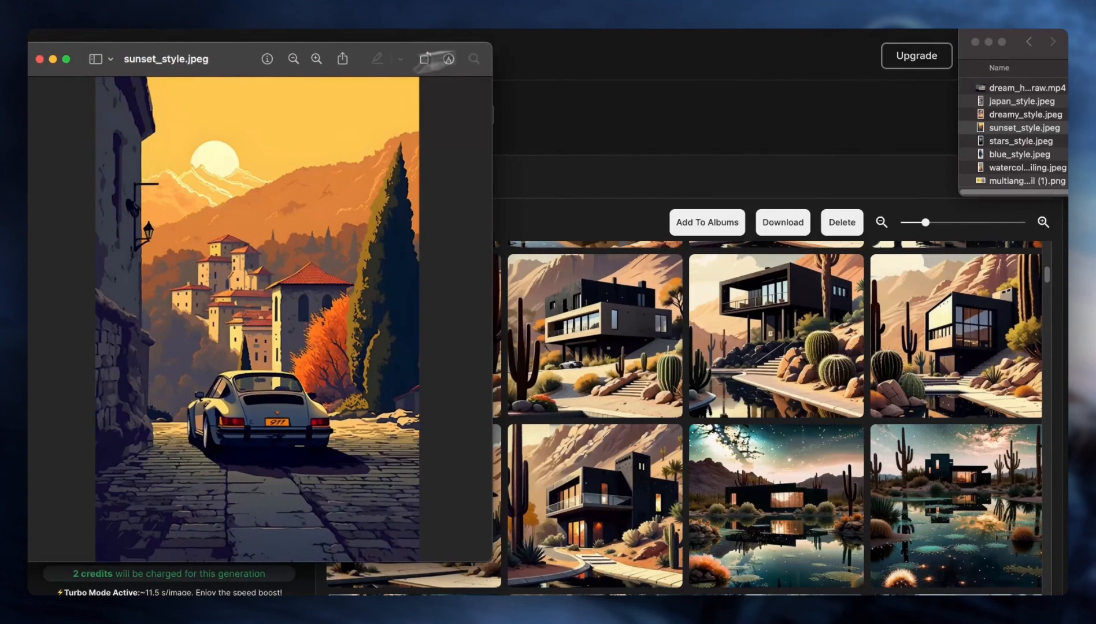
- Close the sunset_style.jpeg preview and examine the enlarged desert house images generated from it one after another
left_click(37, 62)
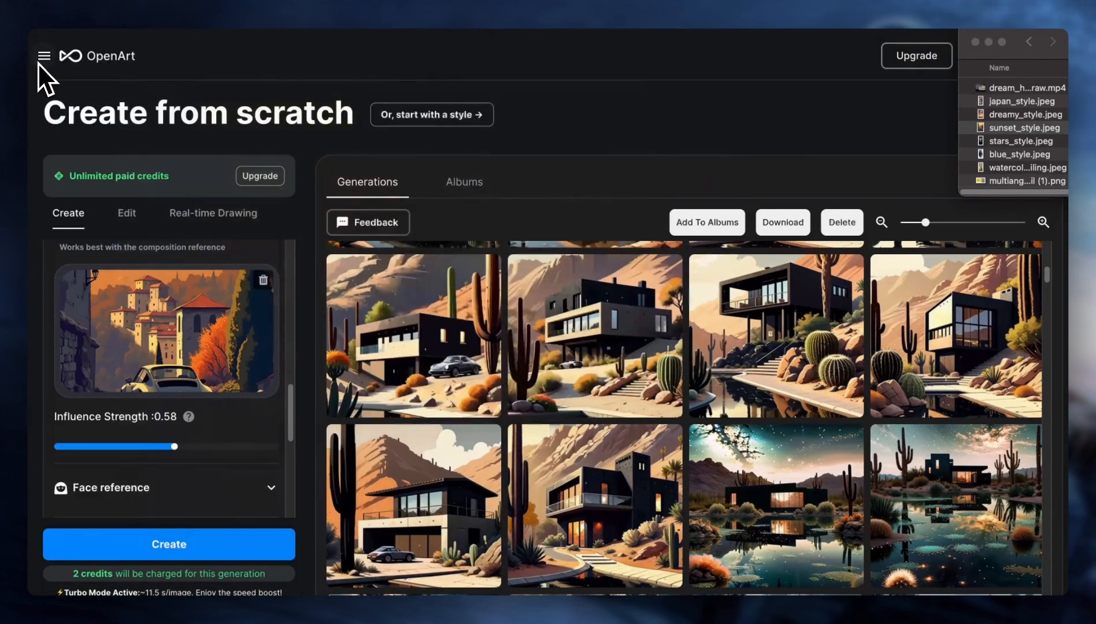
scroll(502, 419, "down", 1)
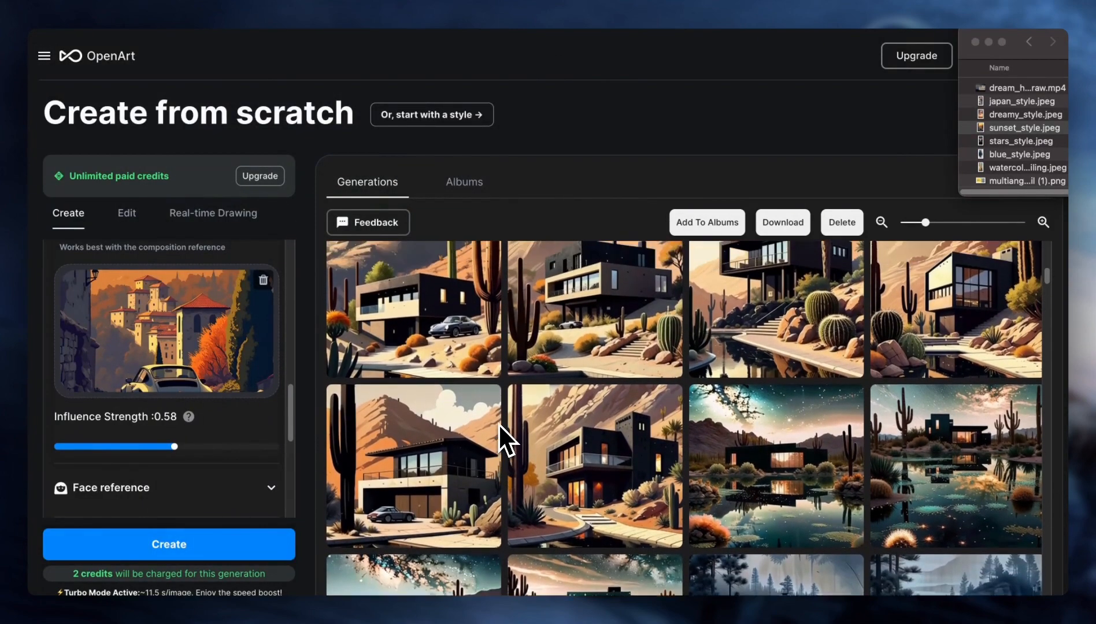
scroll(498, 425, "up", 1)
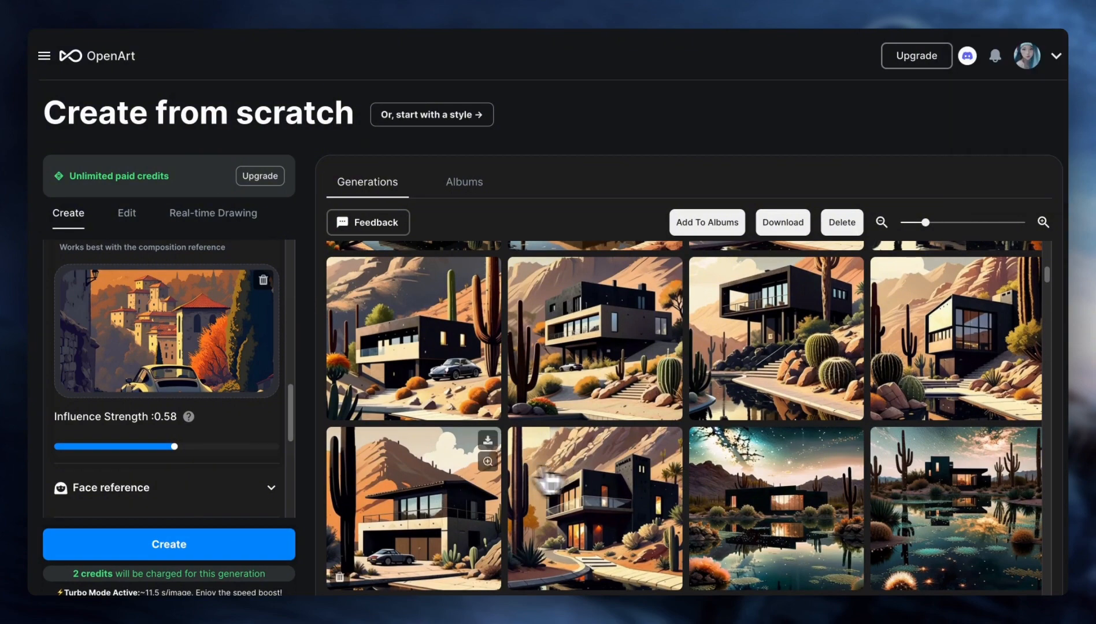
left_click(419, 467)
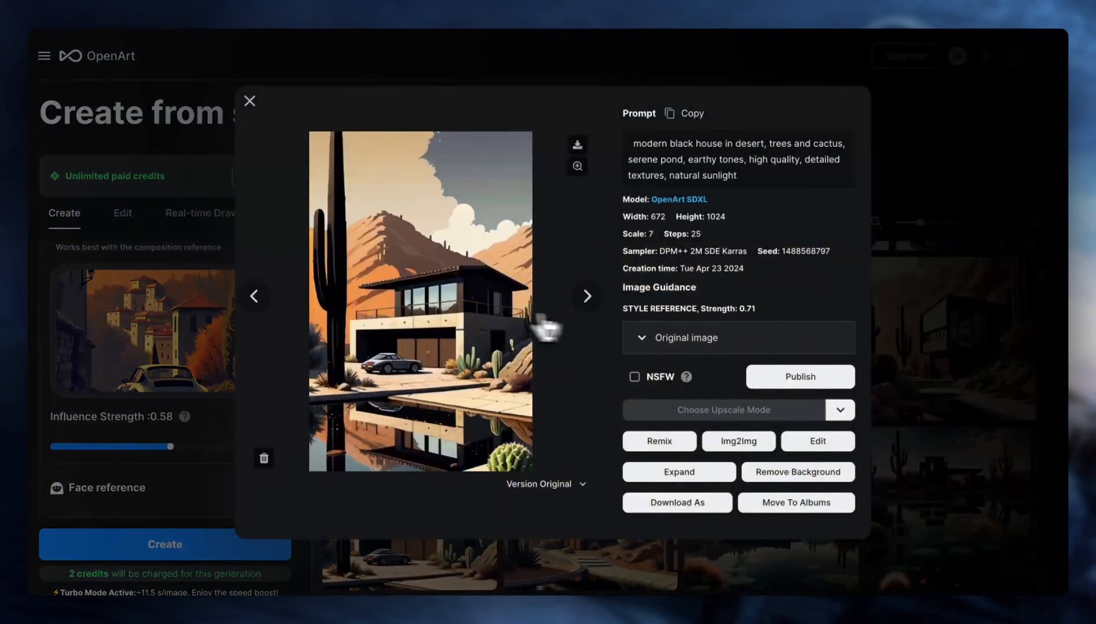
left_click(266, 306)
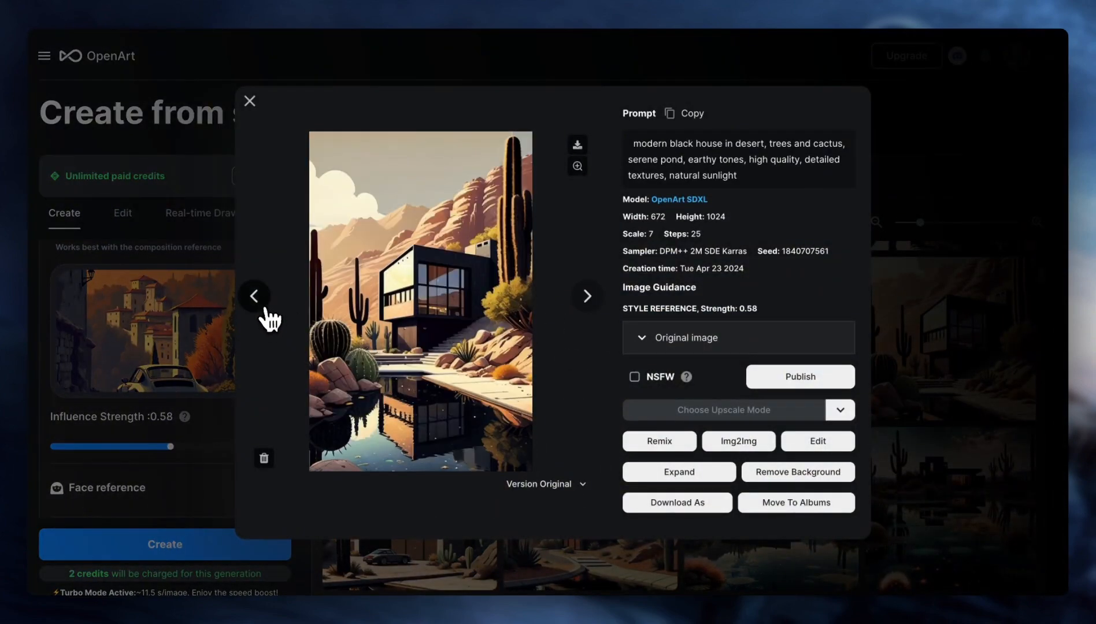
left_click(268, 317)
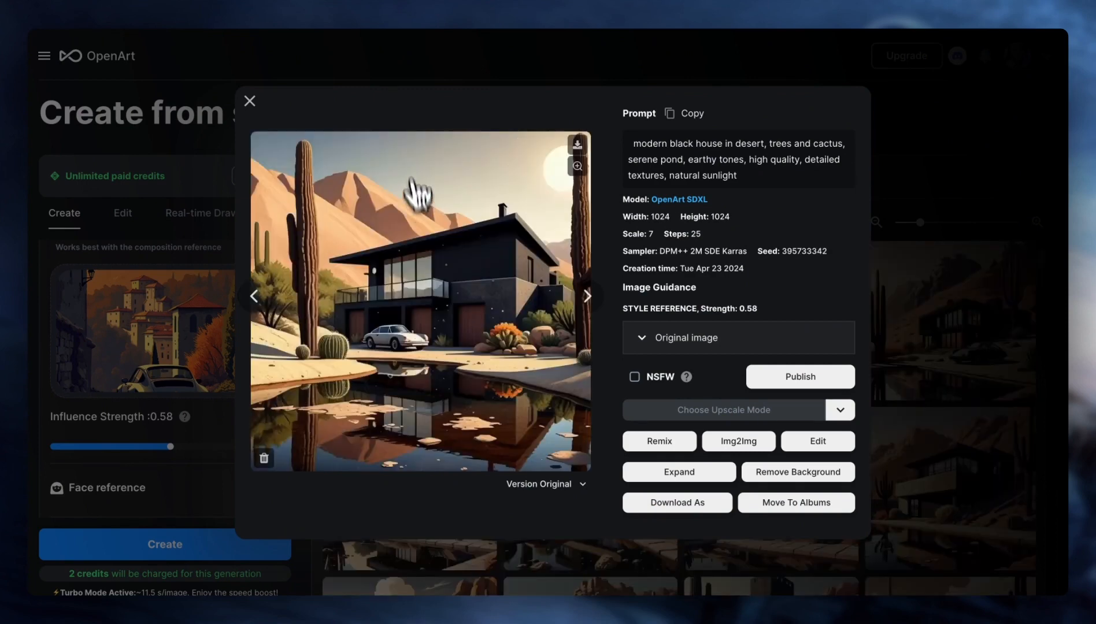
left_click(585, 311)
left_click(586, 296)
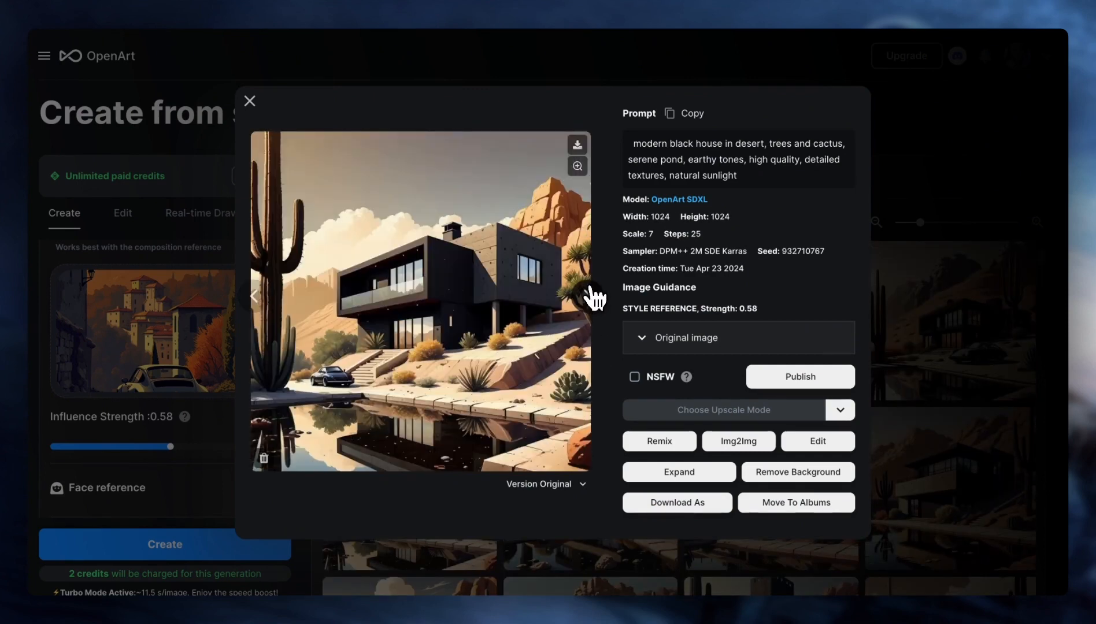
left_click(587, 296)
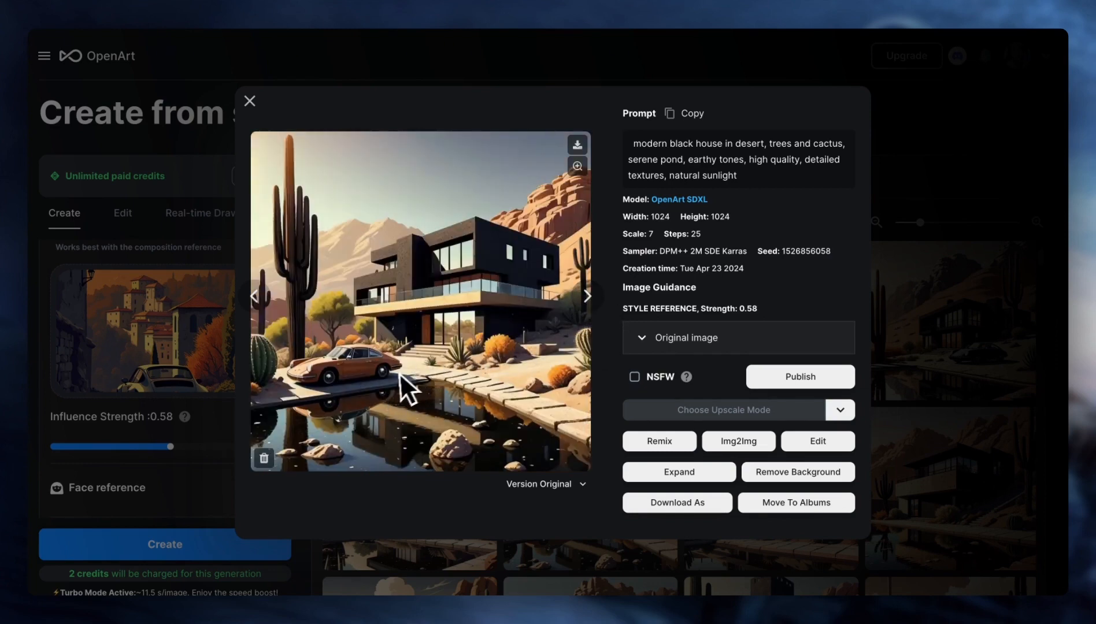
left_click(587, 295)
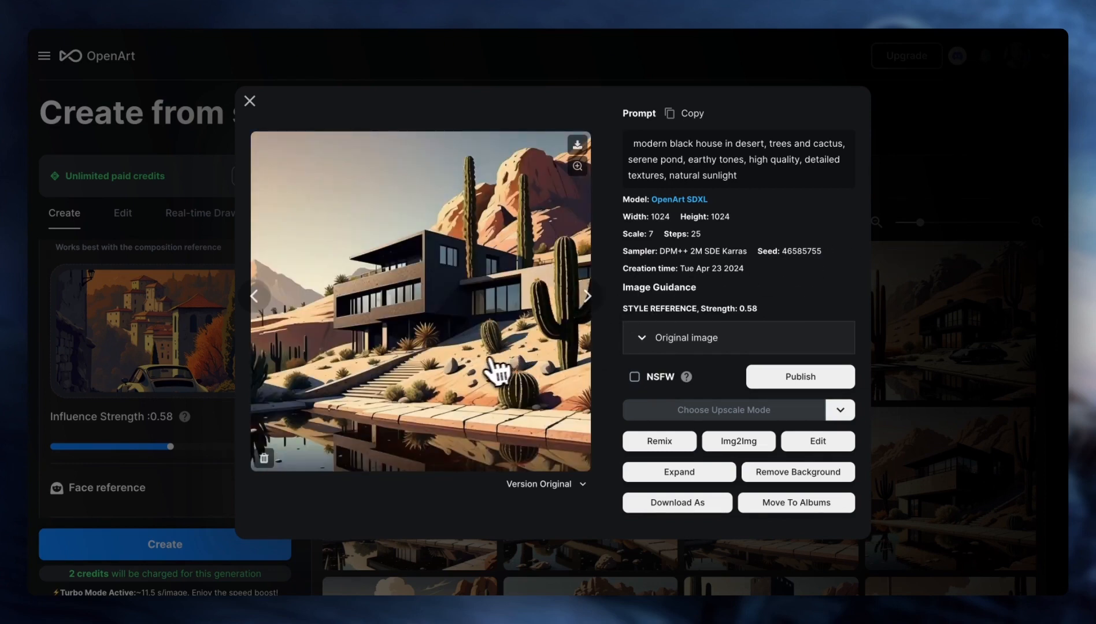
left_click(983, 211)
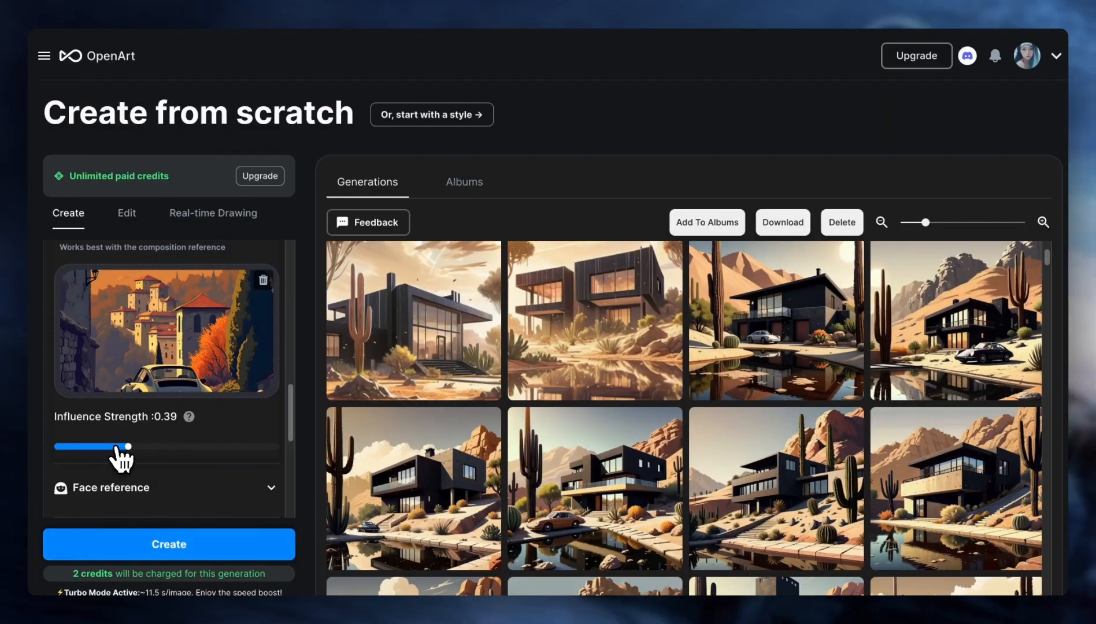
- Generate new images with car as the negative prompt, prompt adherence 9 and style influence strength 0.45
scroll(165, 457, "up", 10)
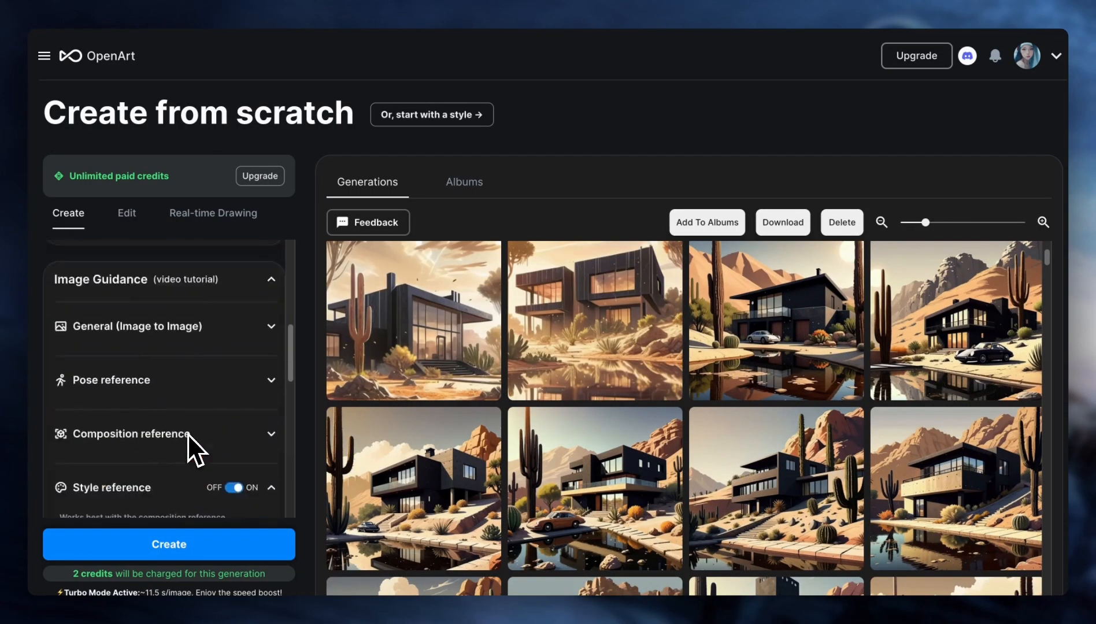
left_click(153, 397)
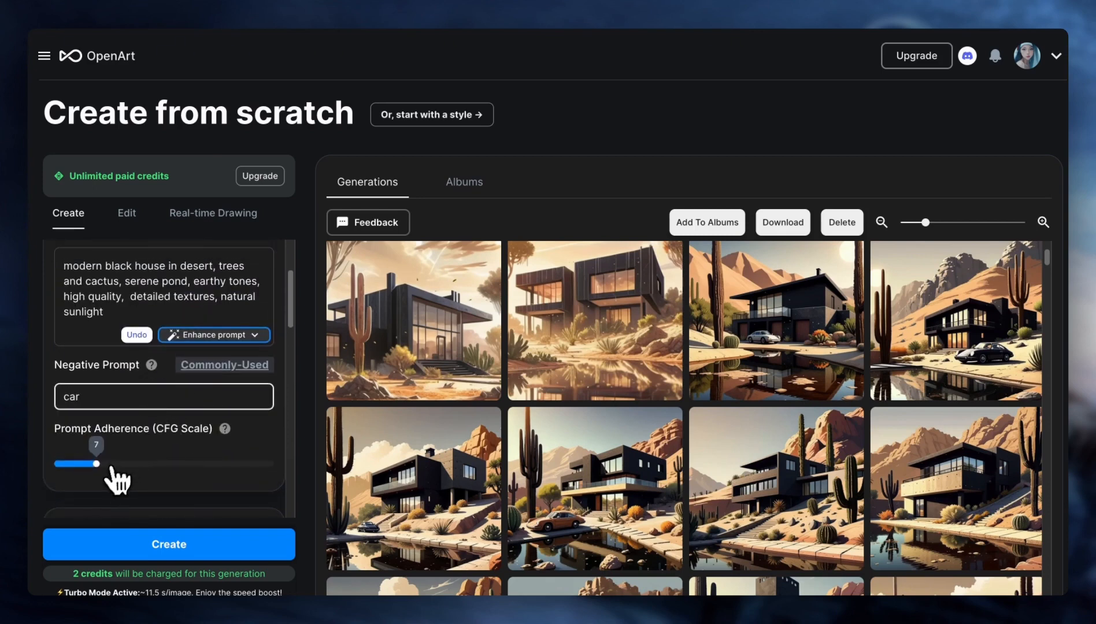
left_click_drag(108, 465, 114, 464)
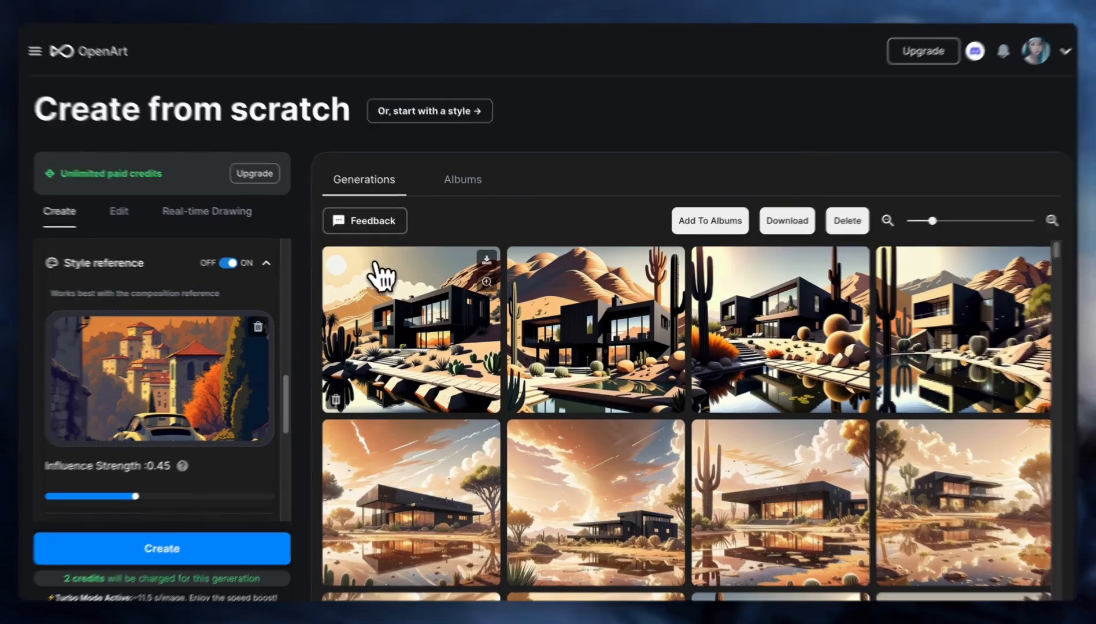
- Enlarge the new house images generated without cars and compare them with their original sunset style reference
left_click(382, 270)
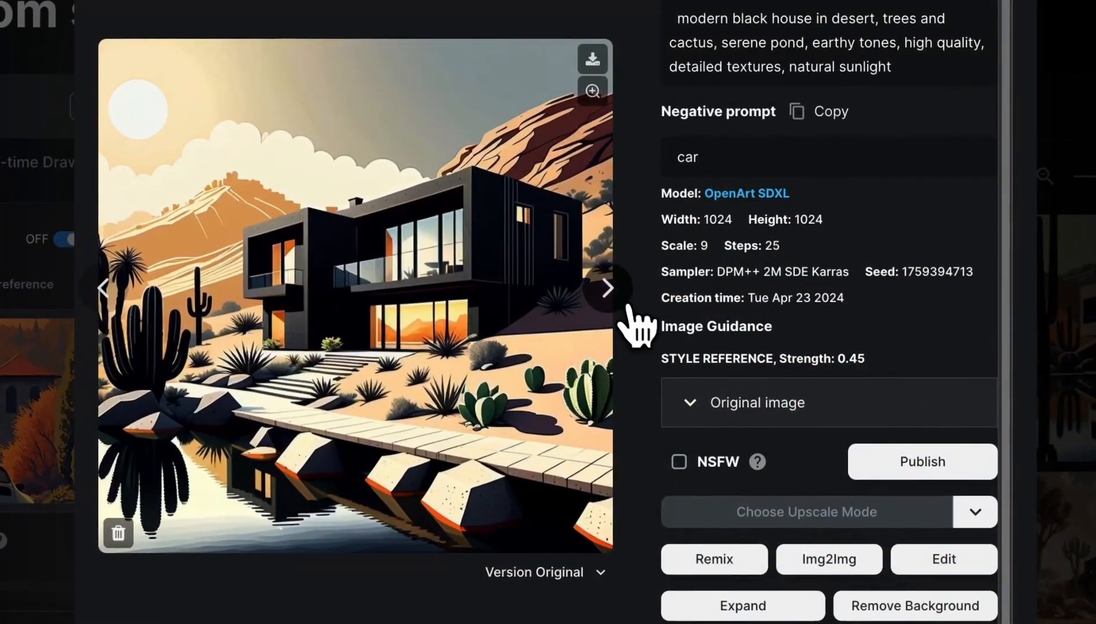
left_click(612, 293)
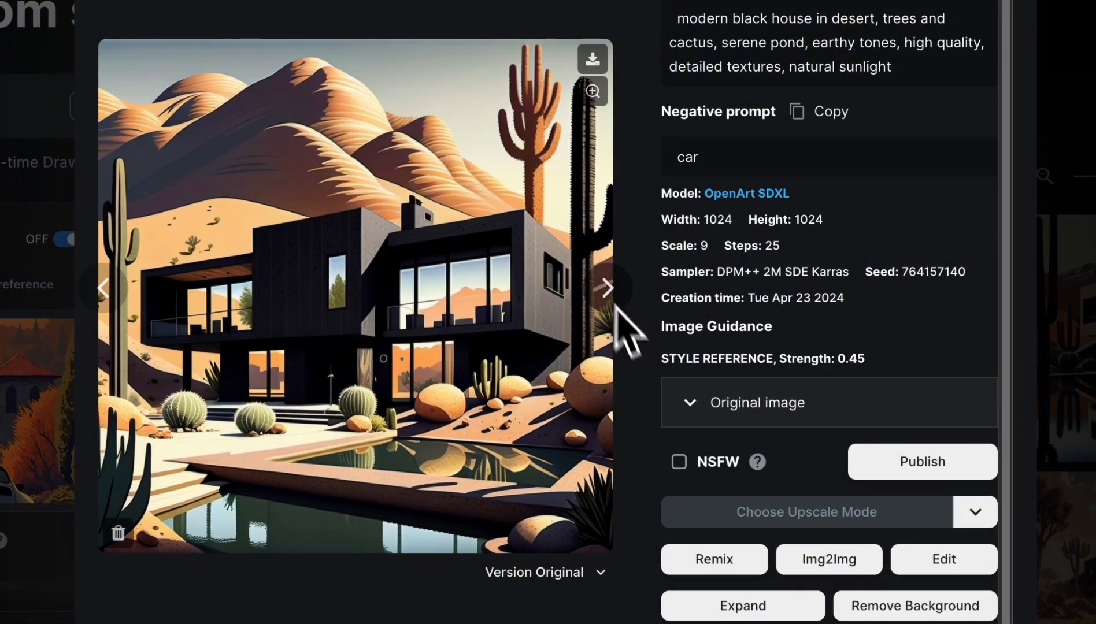
left_click(714, 424)
scroll(714, 428, "down", 4)
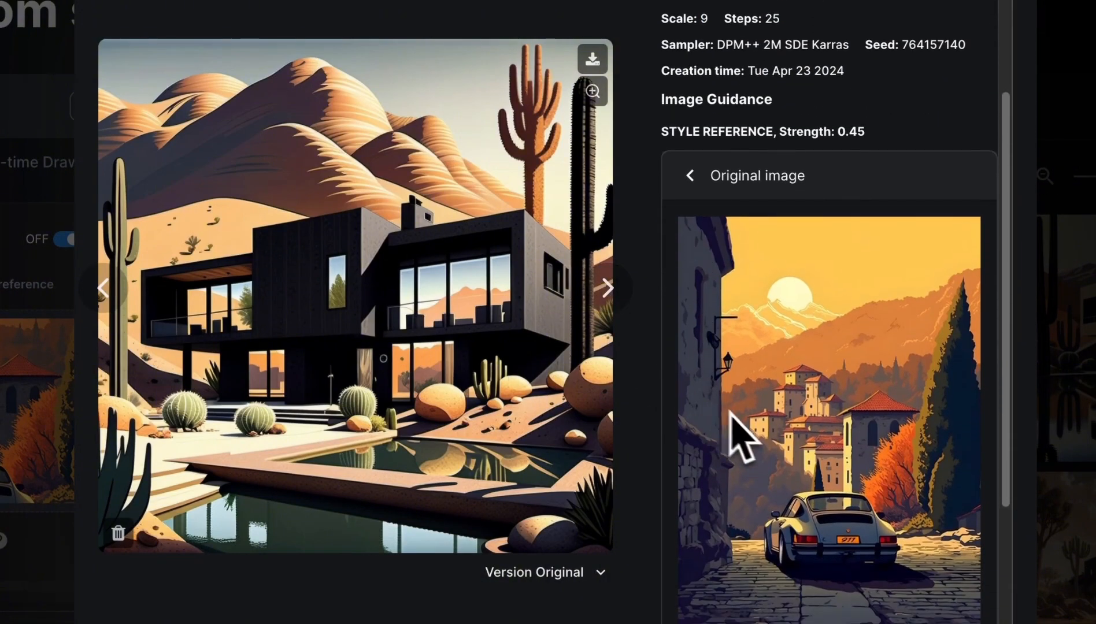
scroll(736, 435, "down", 2)
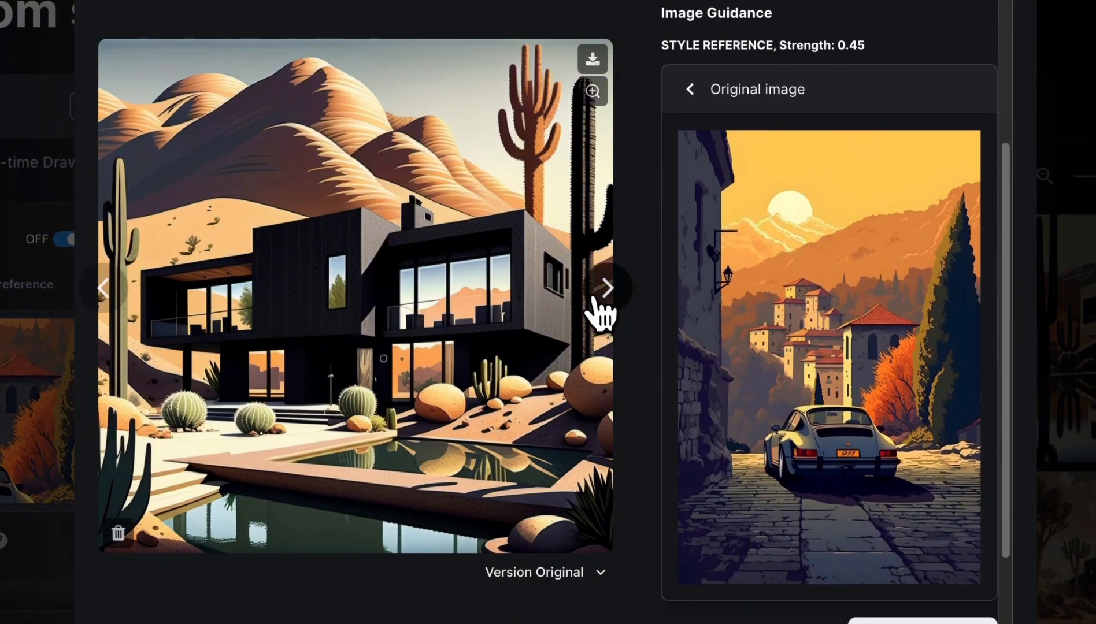
left_click(607, 288)
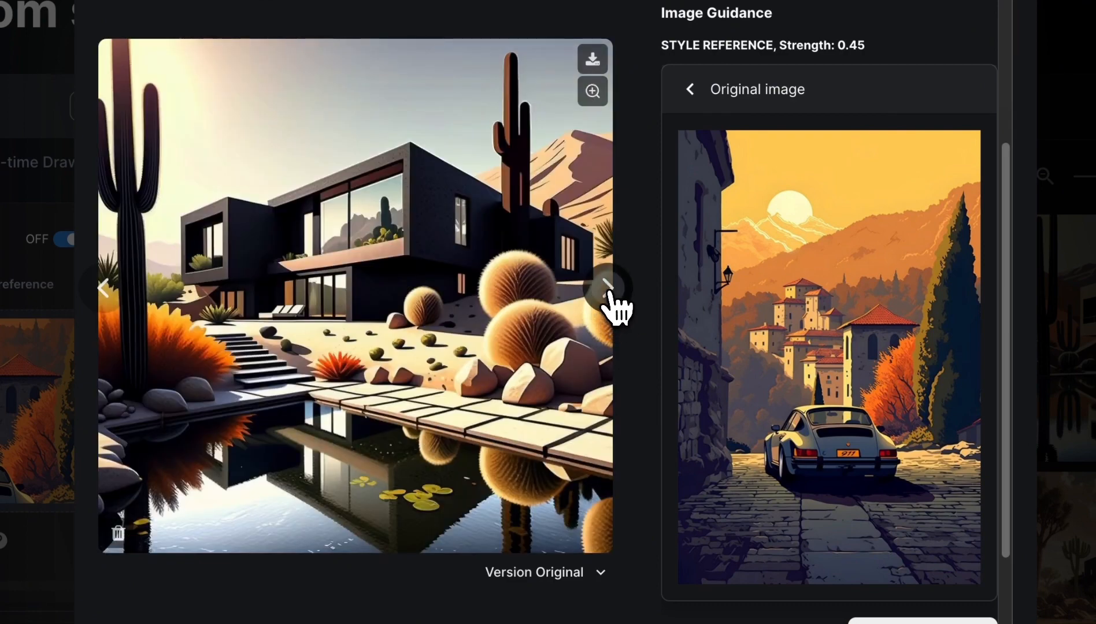
left_click(607, 287)
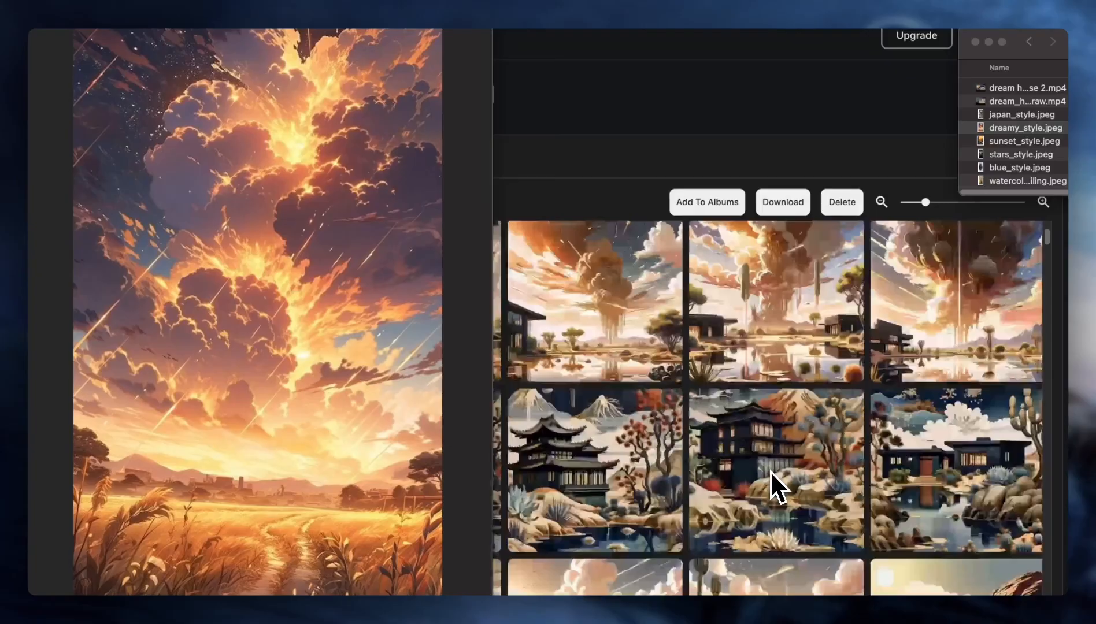
- Compare the dreamy_style.jpeg reference with the gallery and examine the enlarged images generated from it at strength 0.7
scroll(770, 471, "down", 2)
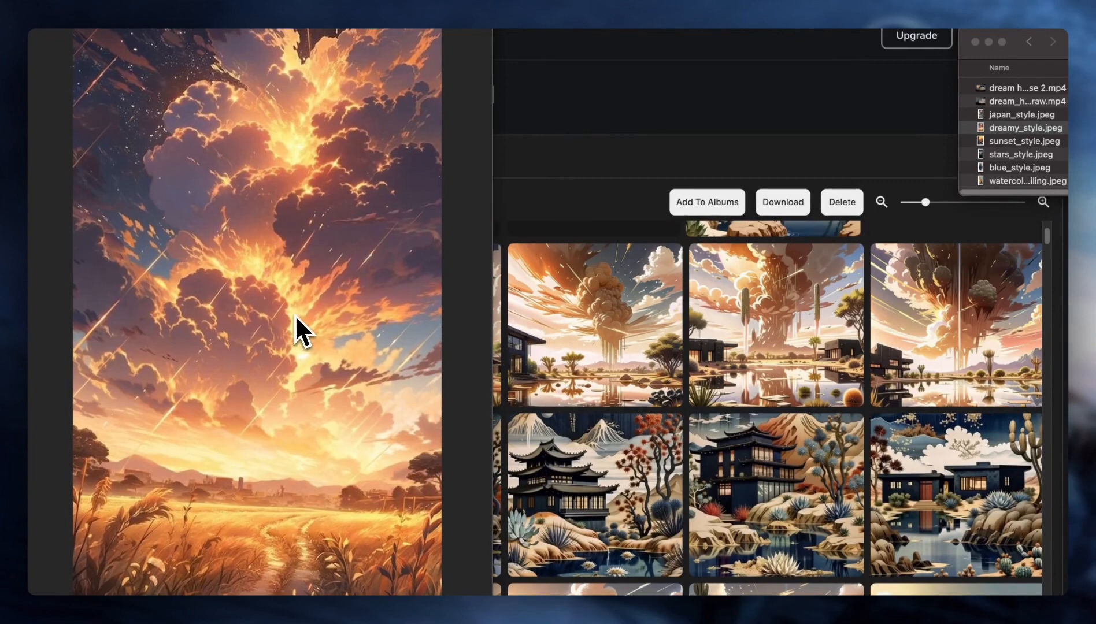
scroll(694, 328, "up", 1)
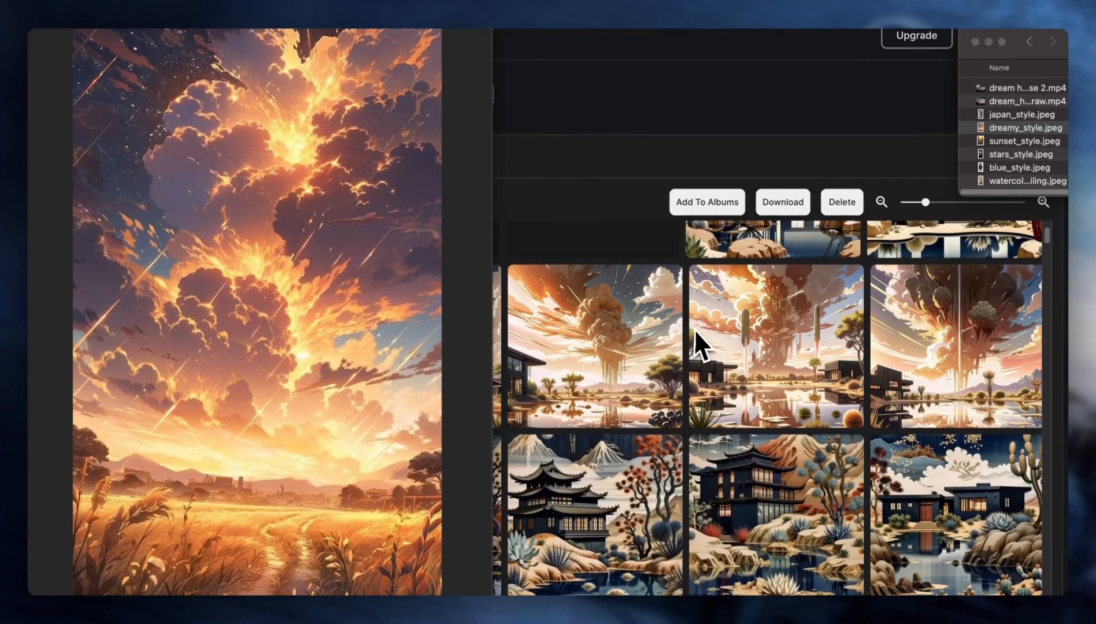
left_click(758, 332)
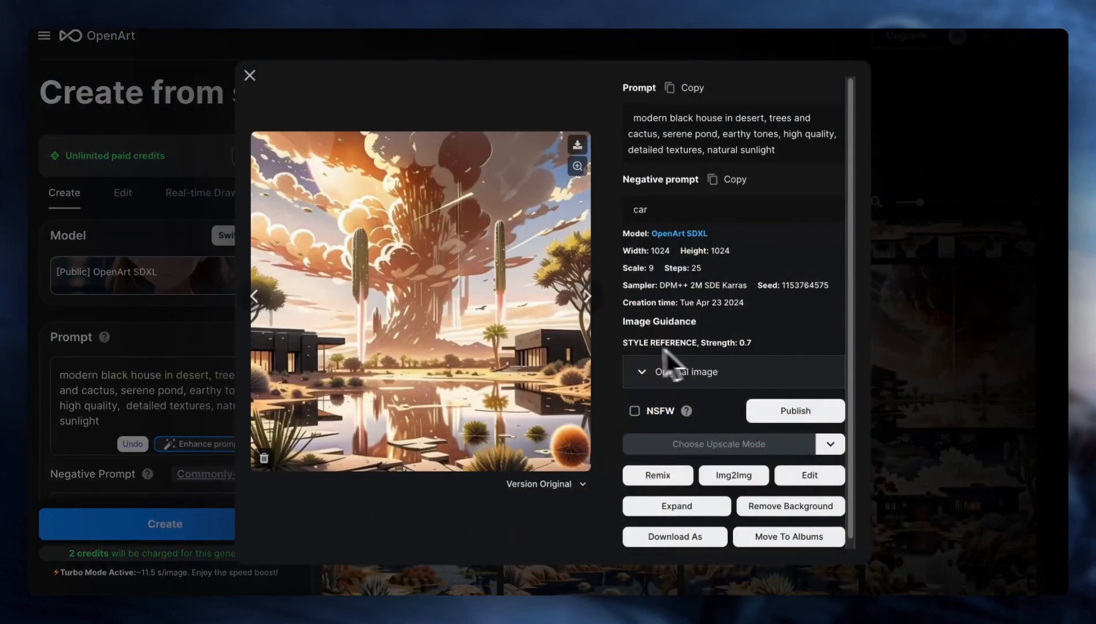
left_click(587, 300)
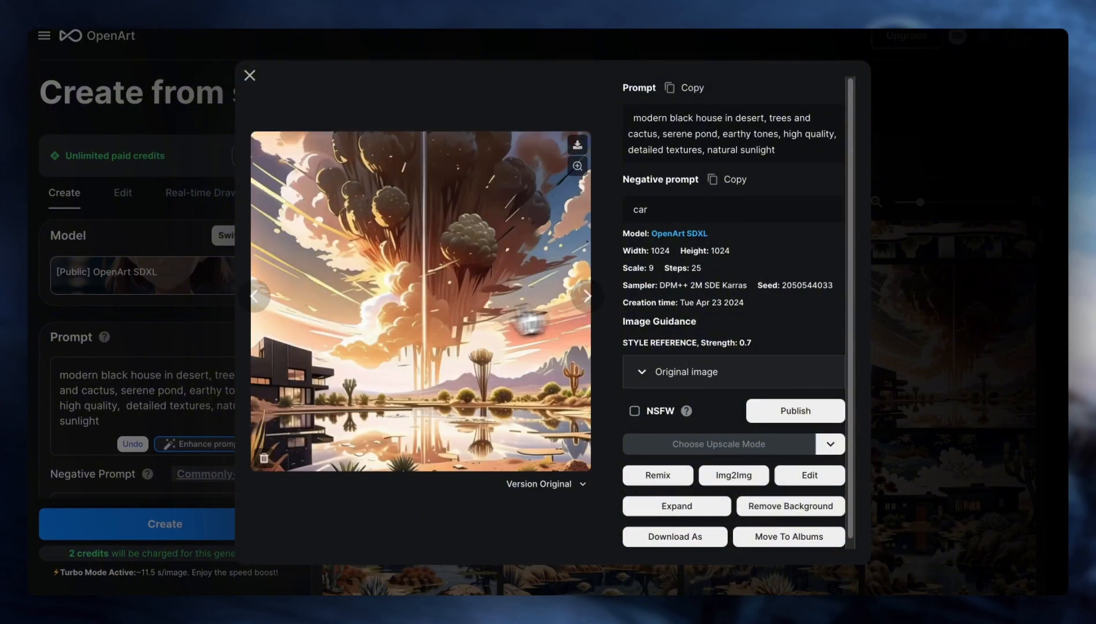
left_click(259, 298)
key("Escape")
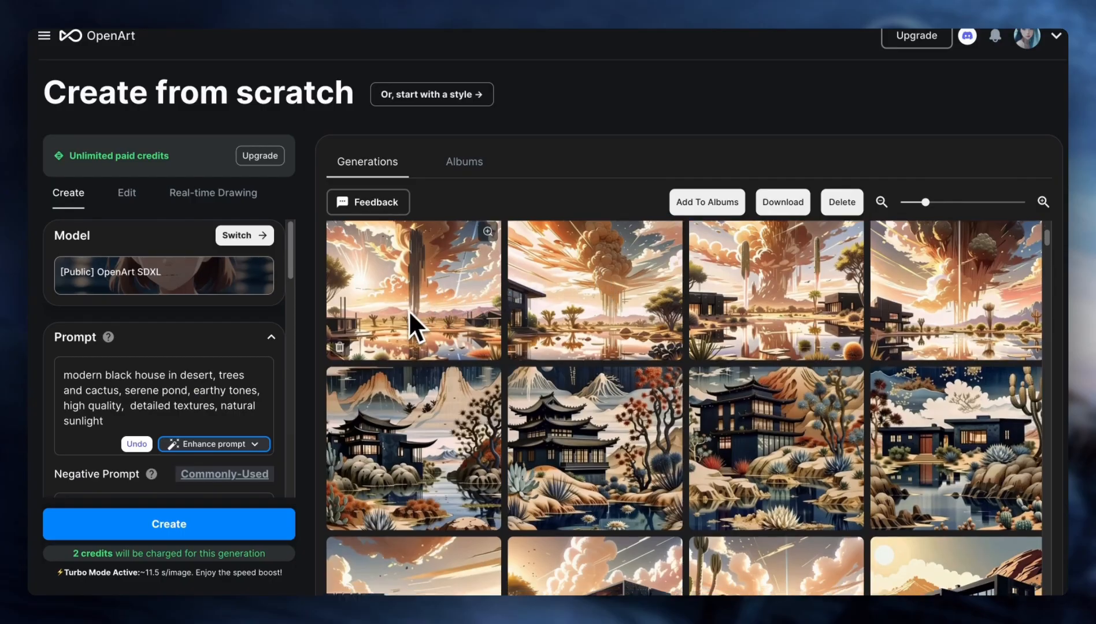
- Enlarge the dreamy-style house images generated at strength 0.5 and compare them with their original reference image
scroll(407, 312, "down", 5)
scroll(405, 313, "up", 1)
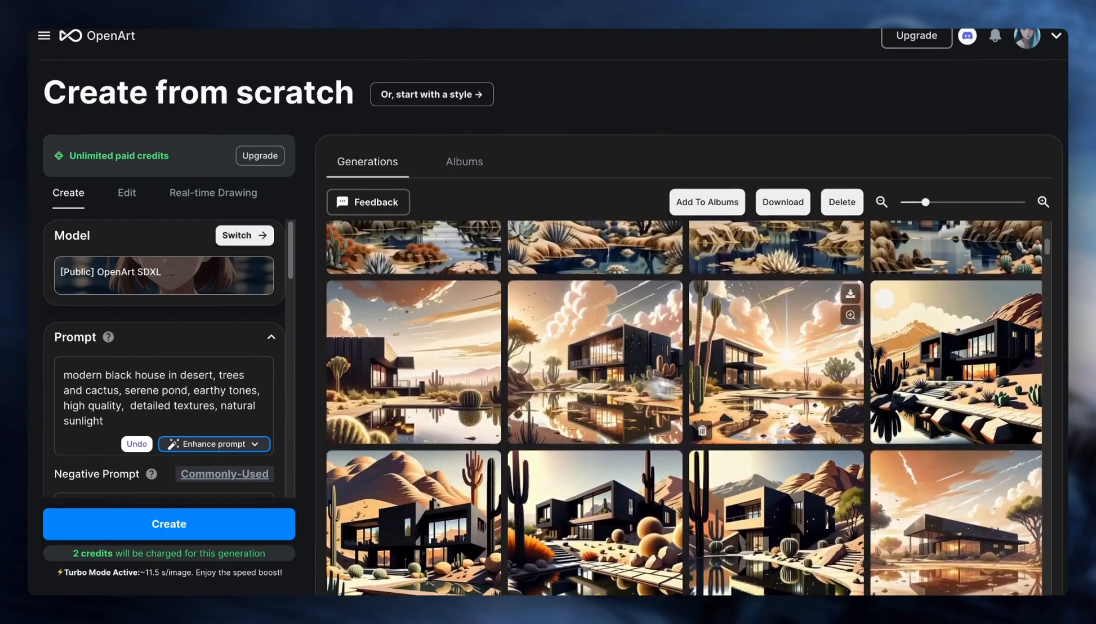
left_click(757, 361)
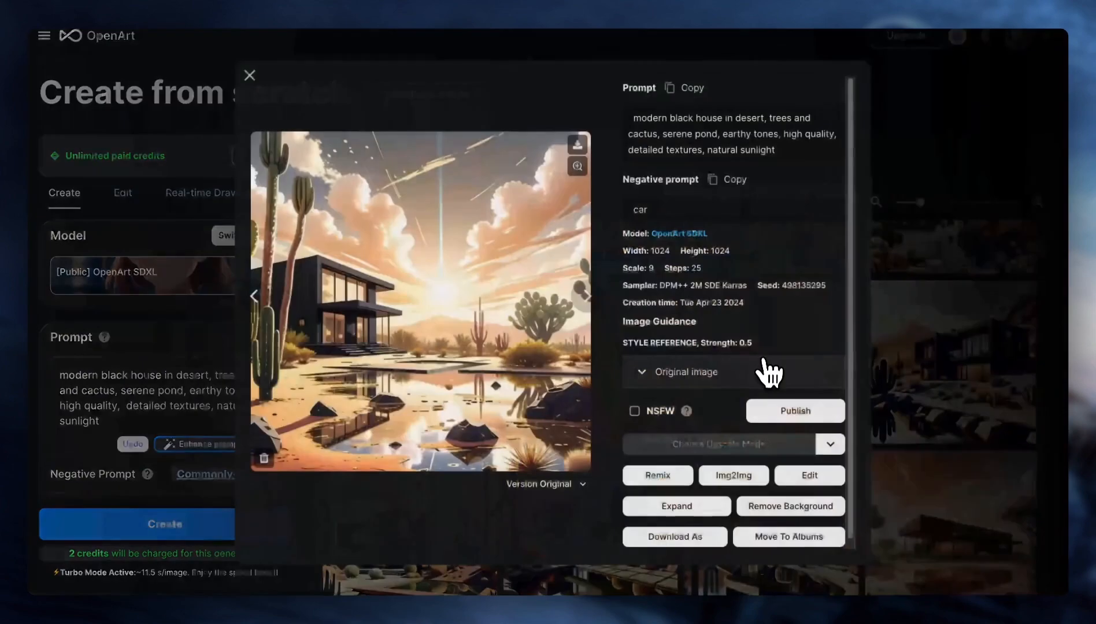
left_click(739, 371)
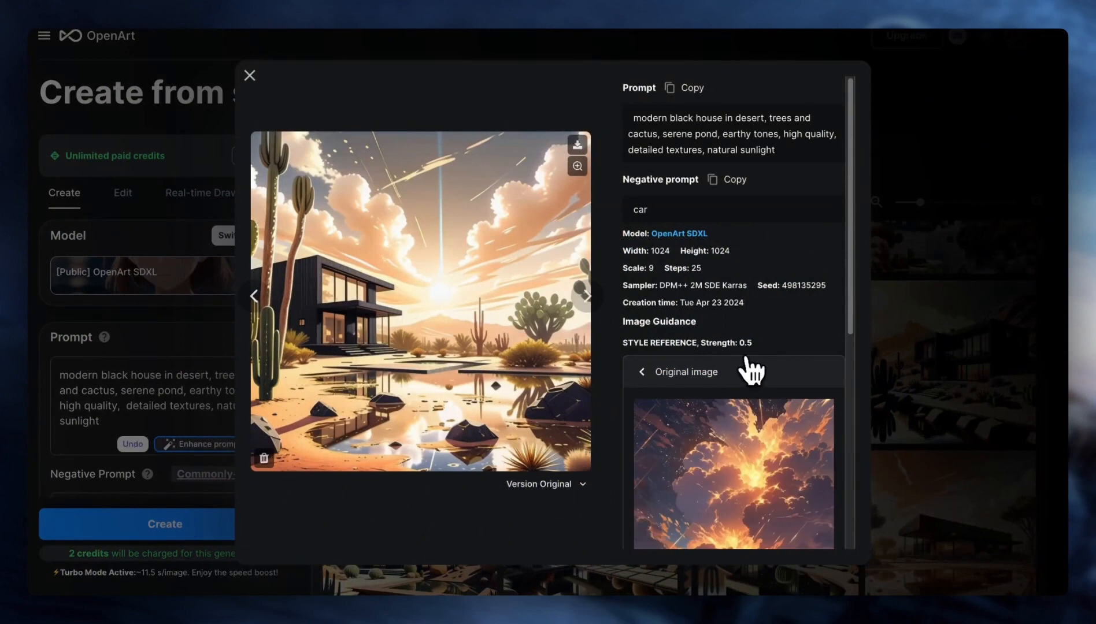
scroll(751, 369, "down", 3)
scroll(765, 199, "down", 2)
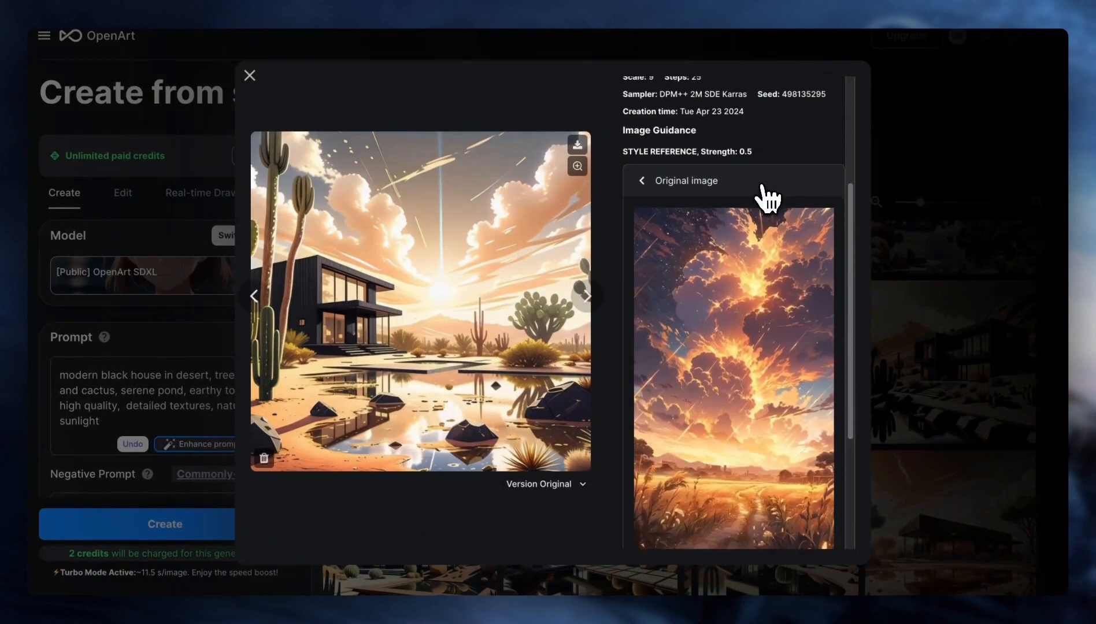
left_click(254, 296)
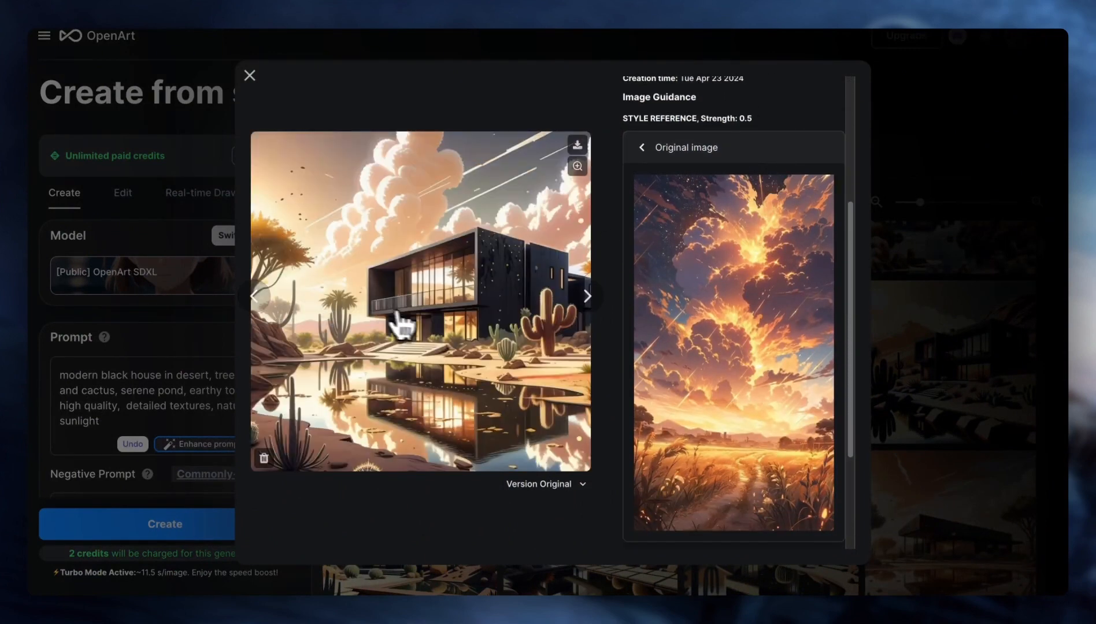
left_click(254, 297)
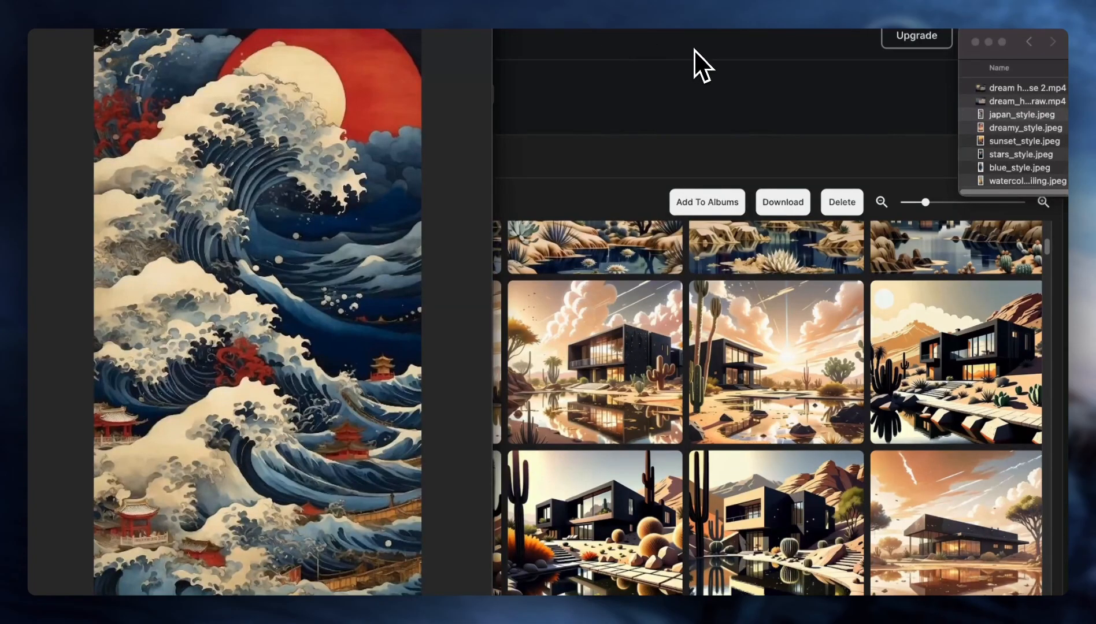
- Compare the japan_style.jpeg reference with the gallery and examine the enlarged Japanese-style houses in turn
scroll(727, 391, "up", 4)
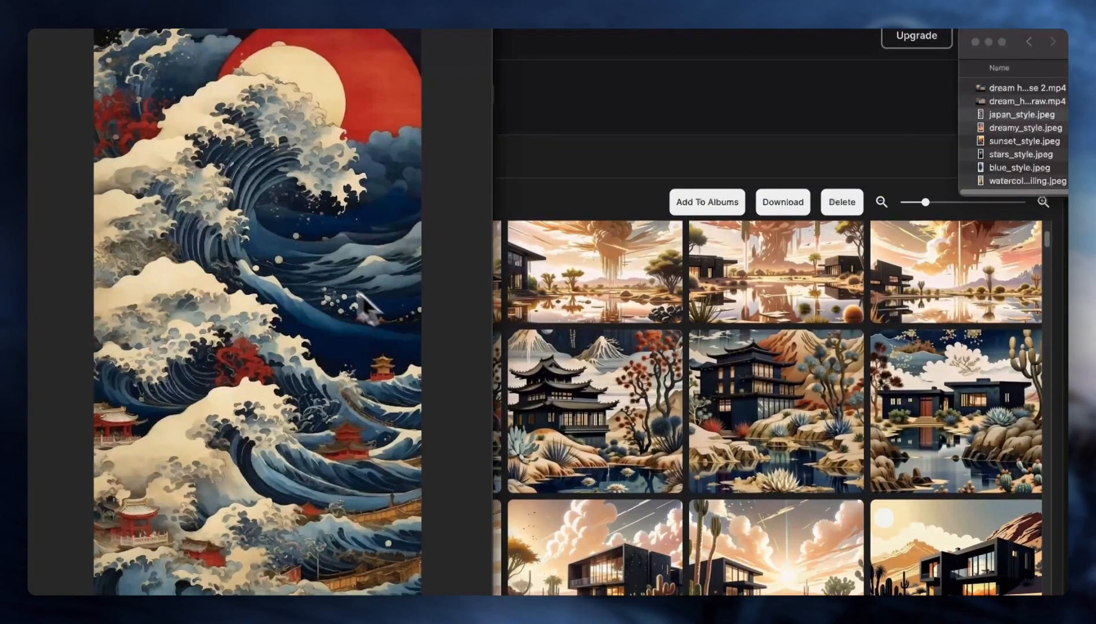
scroll(707, 499, "down", 3)
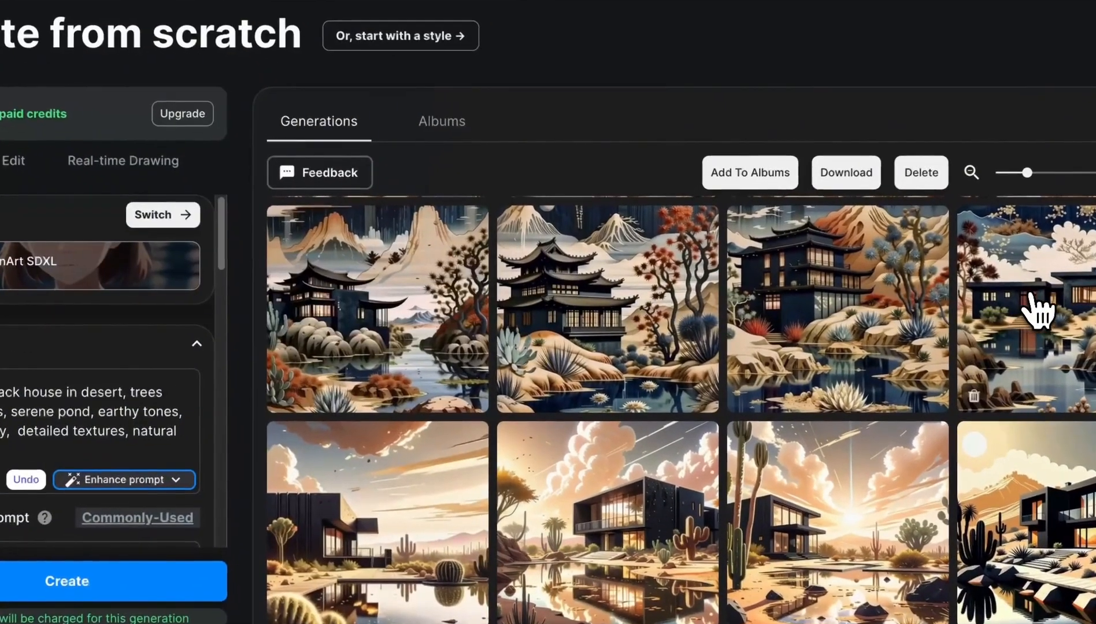
left_click(1034, 312)
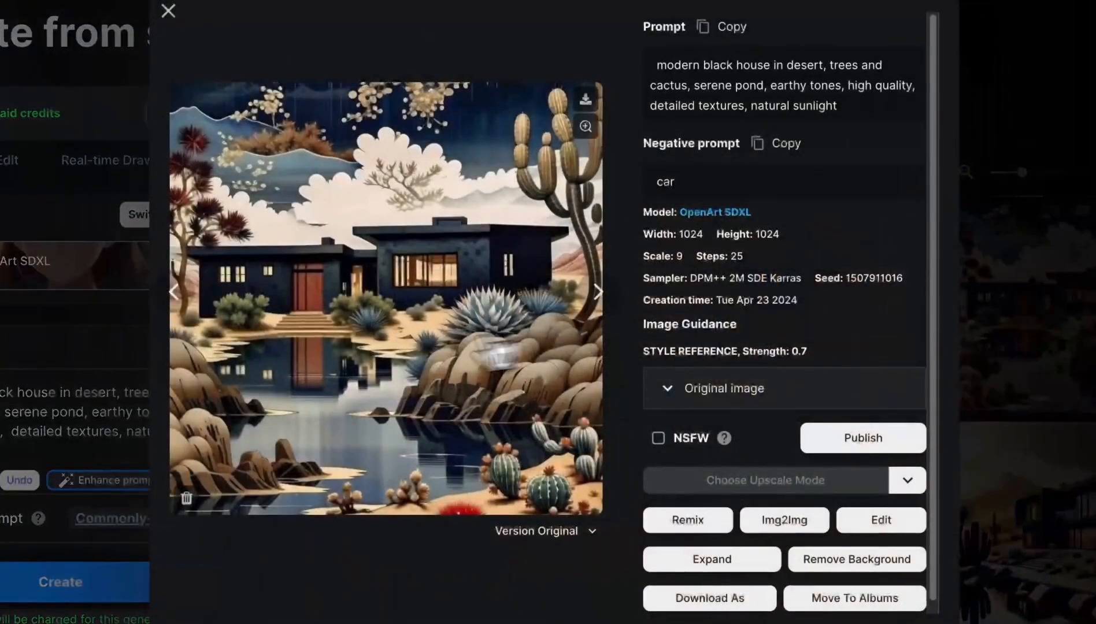
left_click(174, 289)
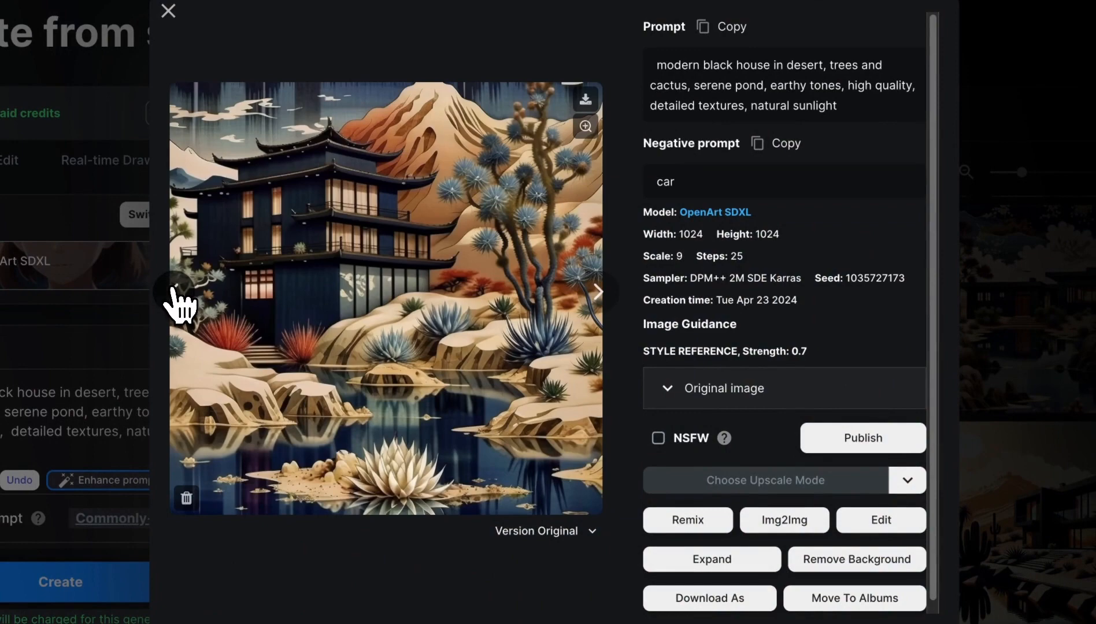
left_click(175, 291)
left_click(175, 291)
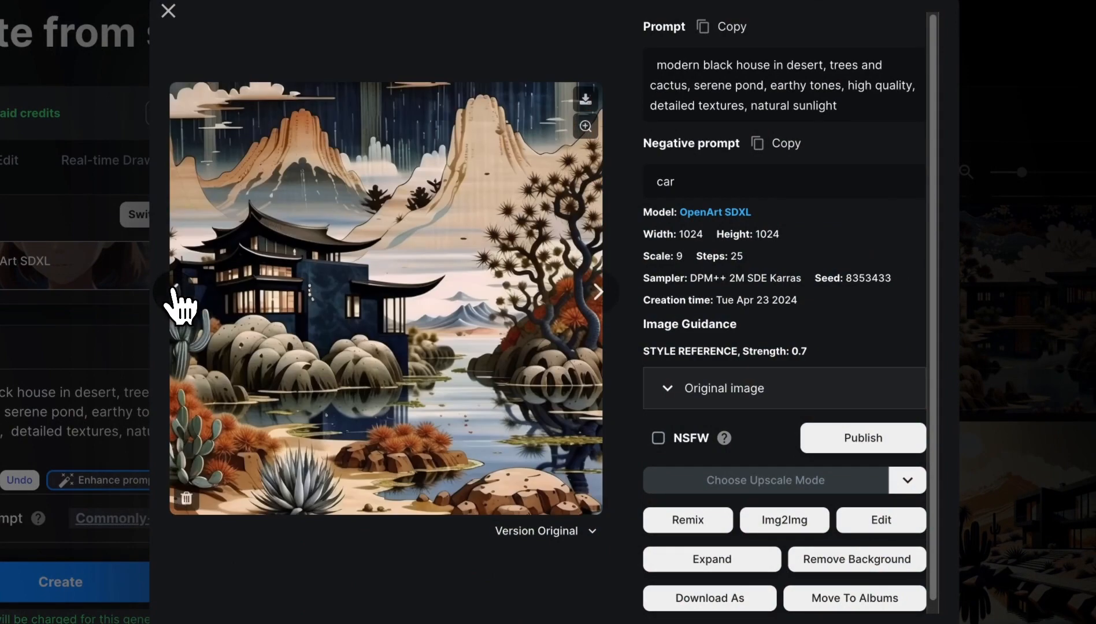
- Examine the enlarged Japanese-style house images generated at strength 0.5 in turn and compare them with their original wave reference image
left_click(175, 291)
left_click(743, 389)
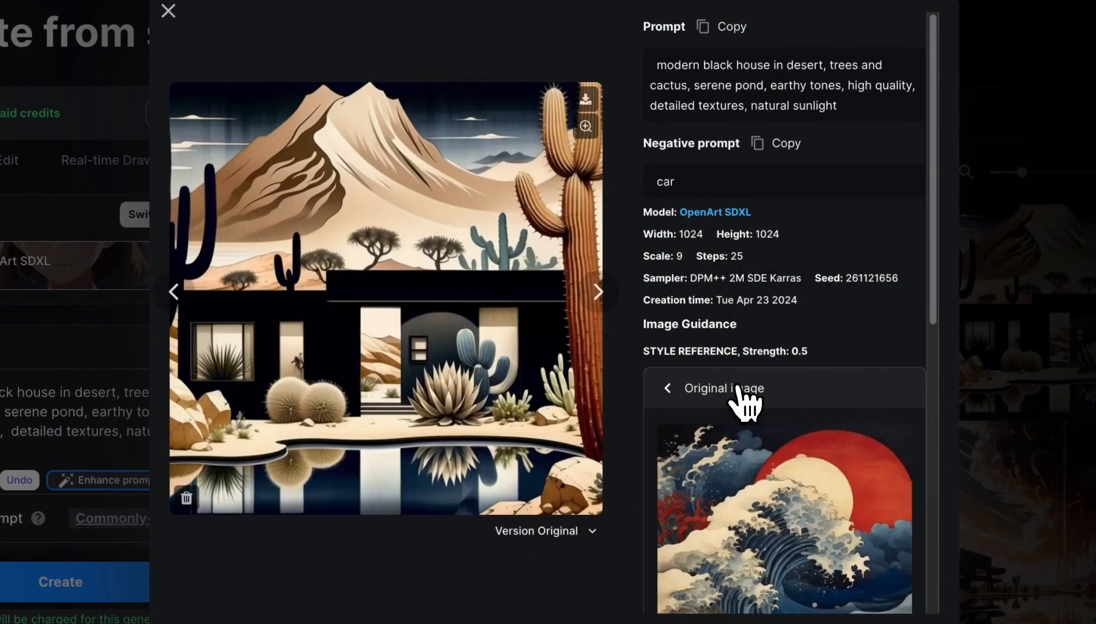
scroll(743, 399, "down", 3)
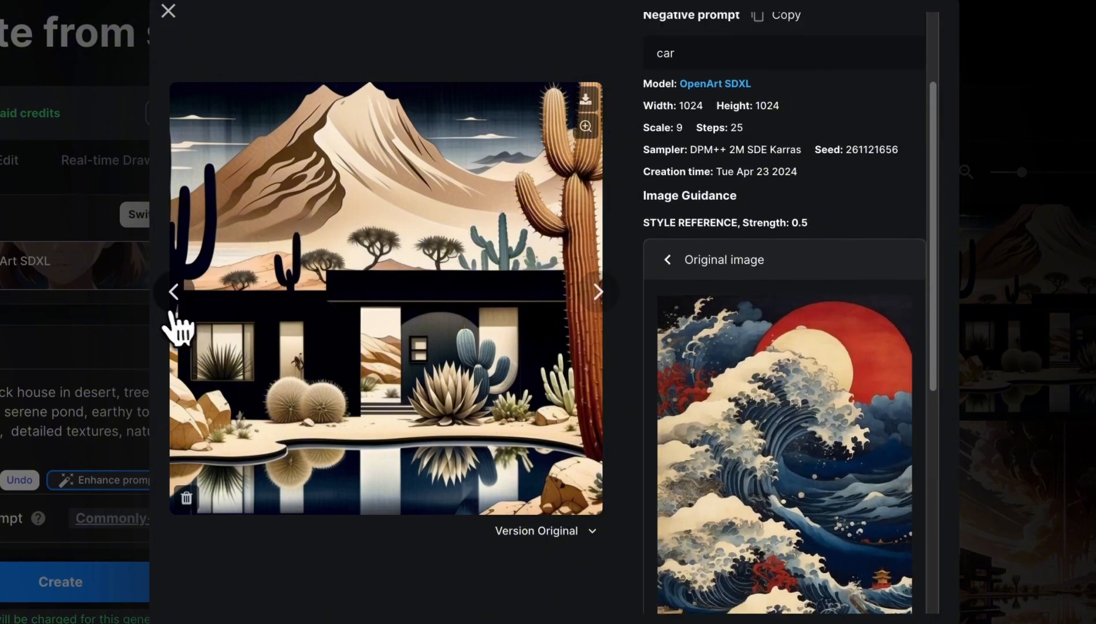
left_click(167, 296)
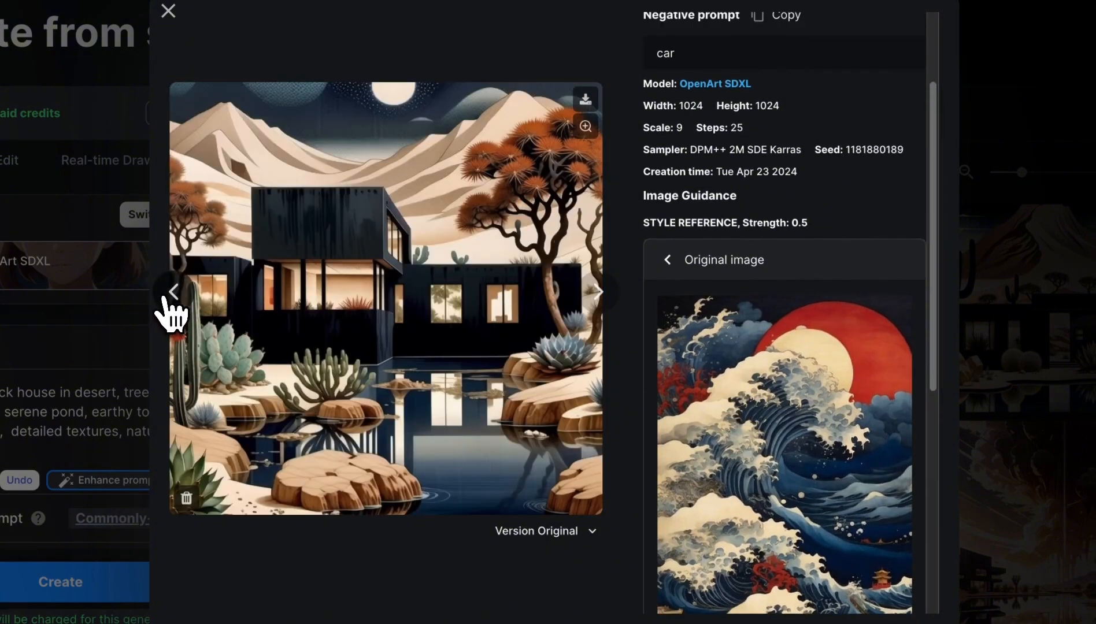
left_click(168, 295)
left_click(172, 294)
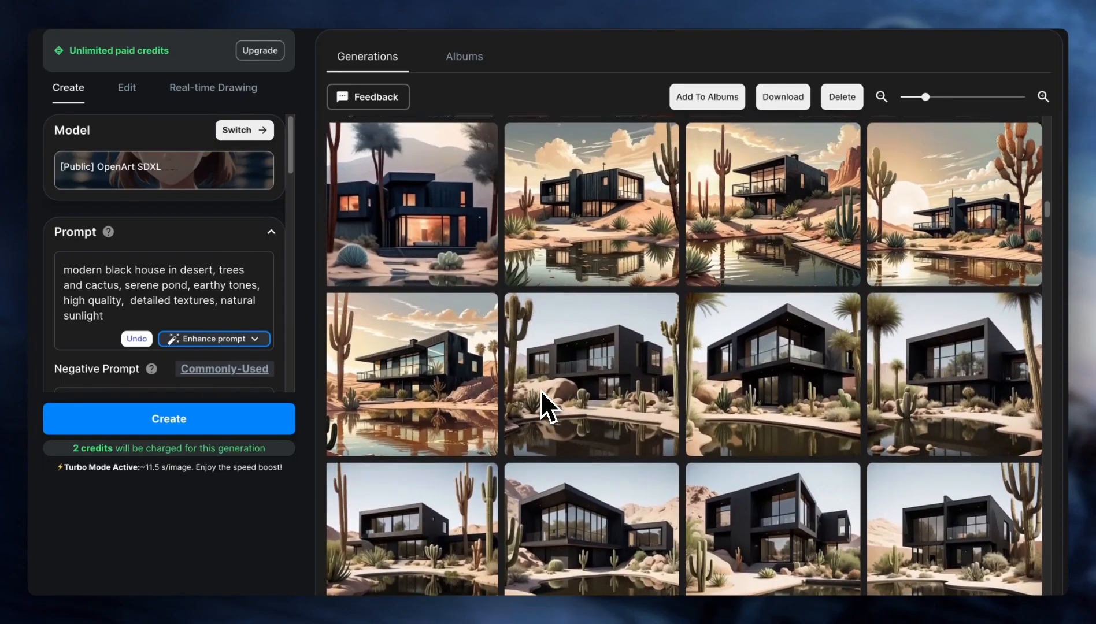
- Leave the enlarged view and look back through the generations gallery to compare the house images across the different styles
scroll(540, 390, "up", 5)
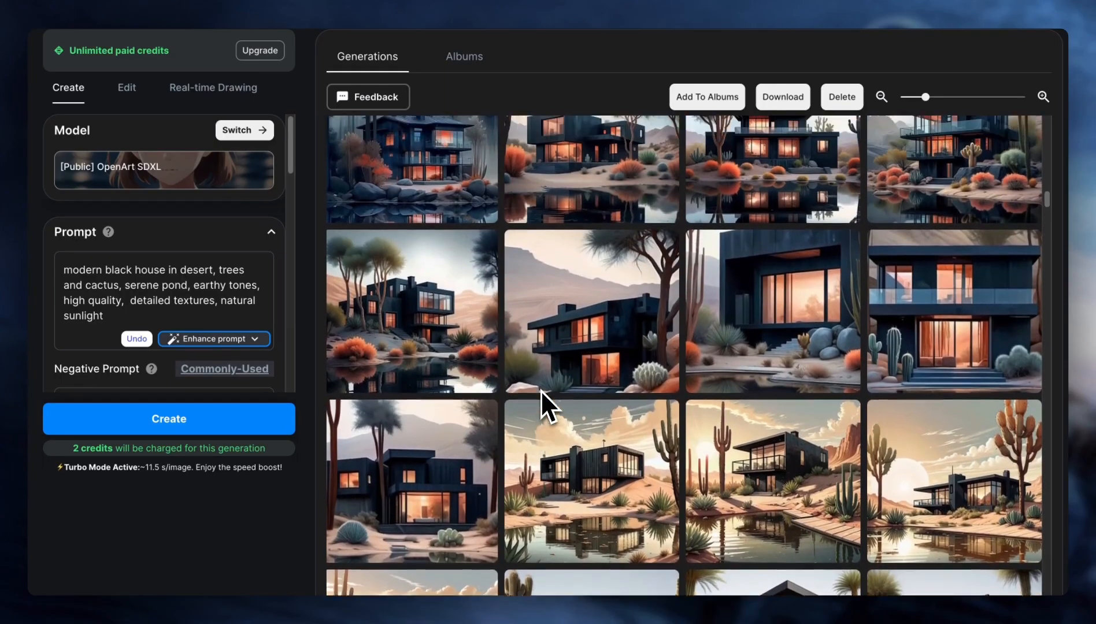
scroll(540, 390, "up", 10)
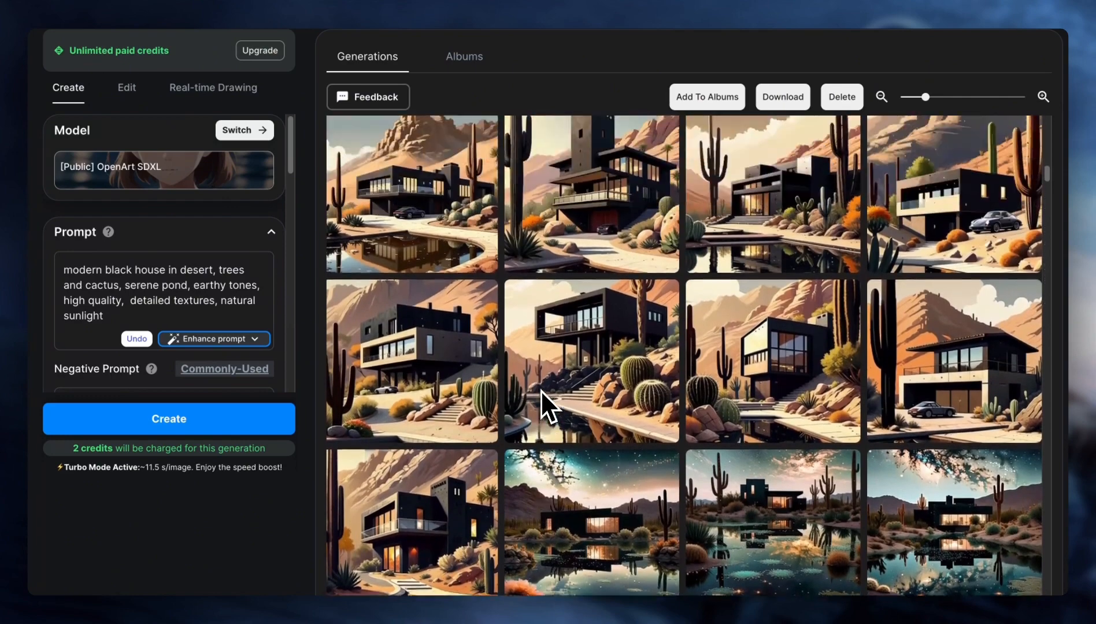
scroll(541, 390, "up", 10)
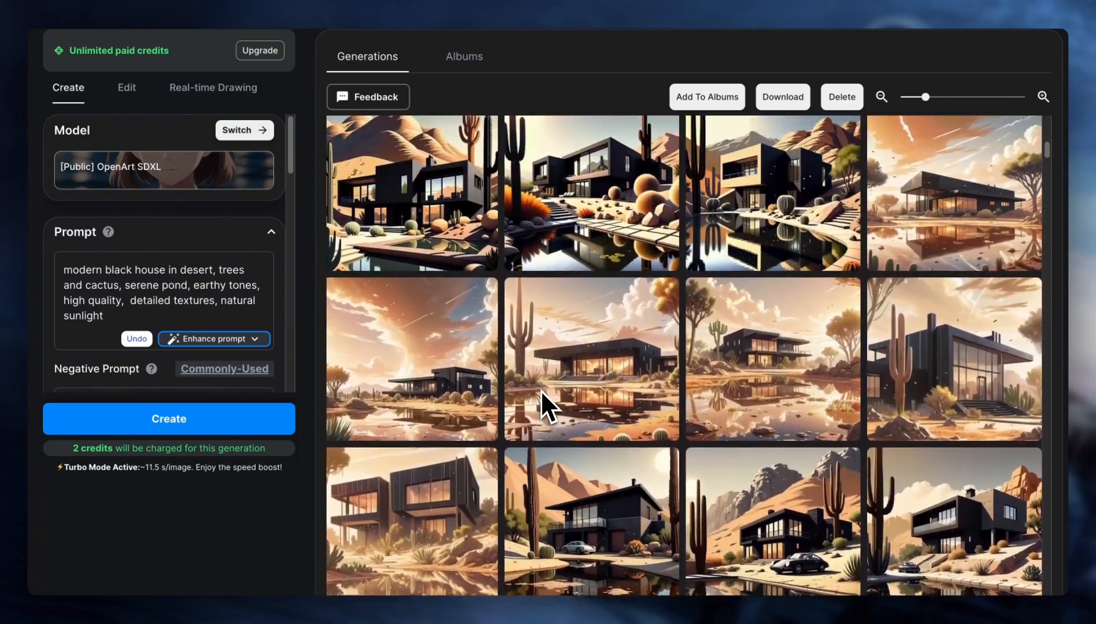